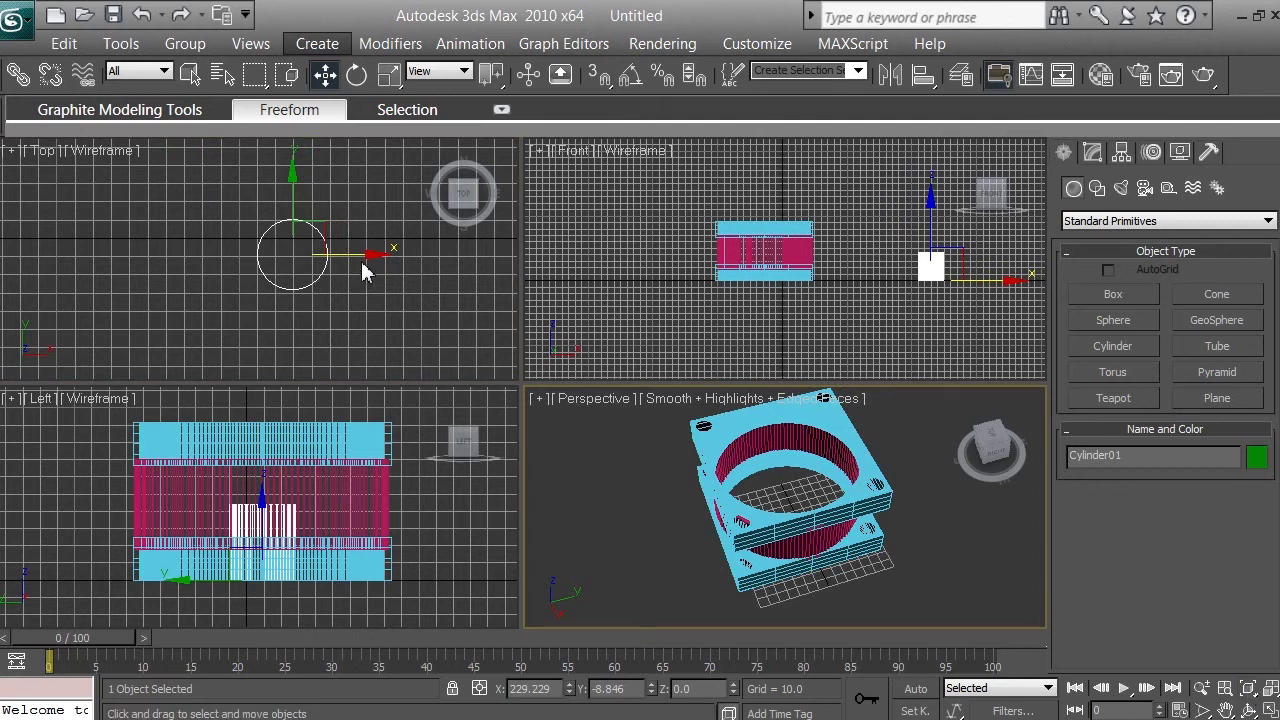
# Step: Check the blades in the fan reference photo and set the green cylinder's number of sides to 14
pyautogui.click(1249, 690)
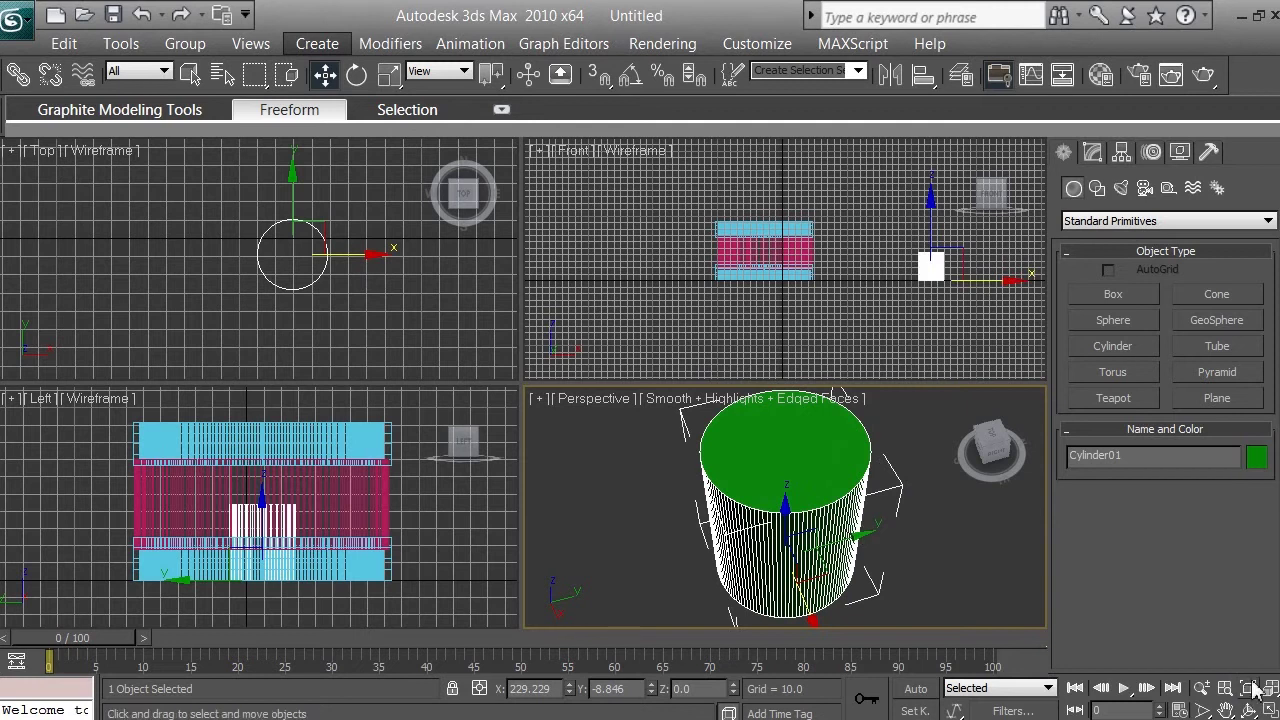
pyautogui.moveTo(1247, 691); pyautogui.dragTo(1251, 695)
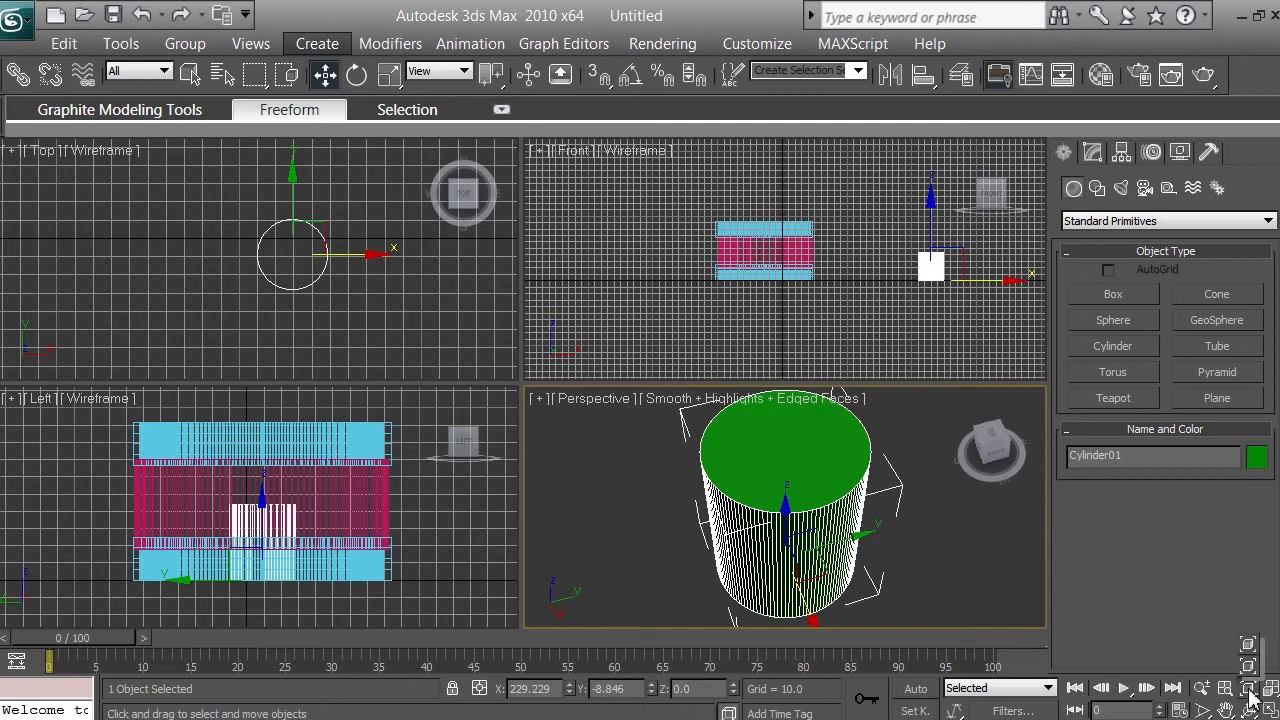
pyautogui.moveTo(1251, 697); pyautogui.dragTo(1250, 655)
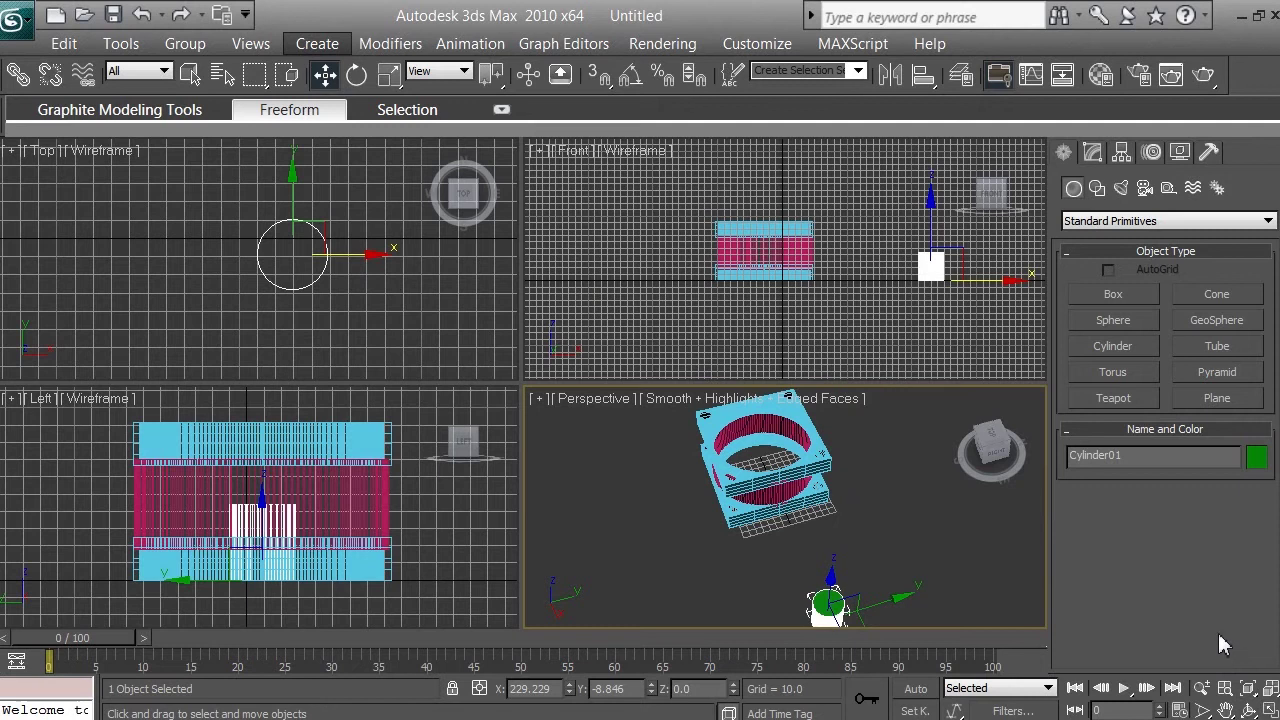
pyautogui.moveTo(1250, 697); pyautogui.dragTo(1249, 668)
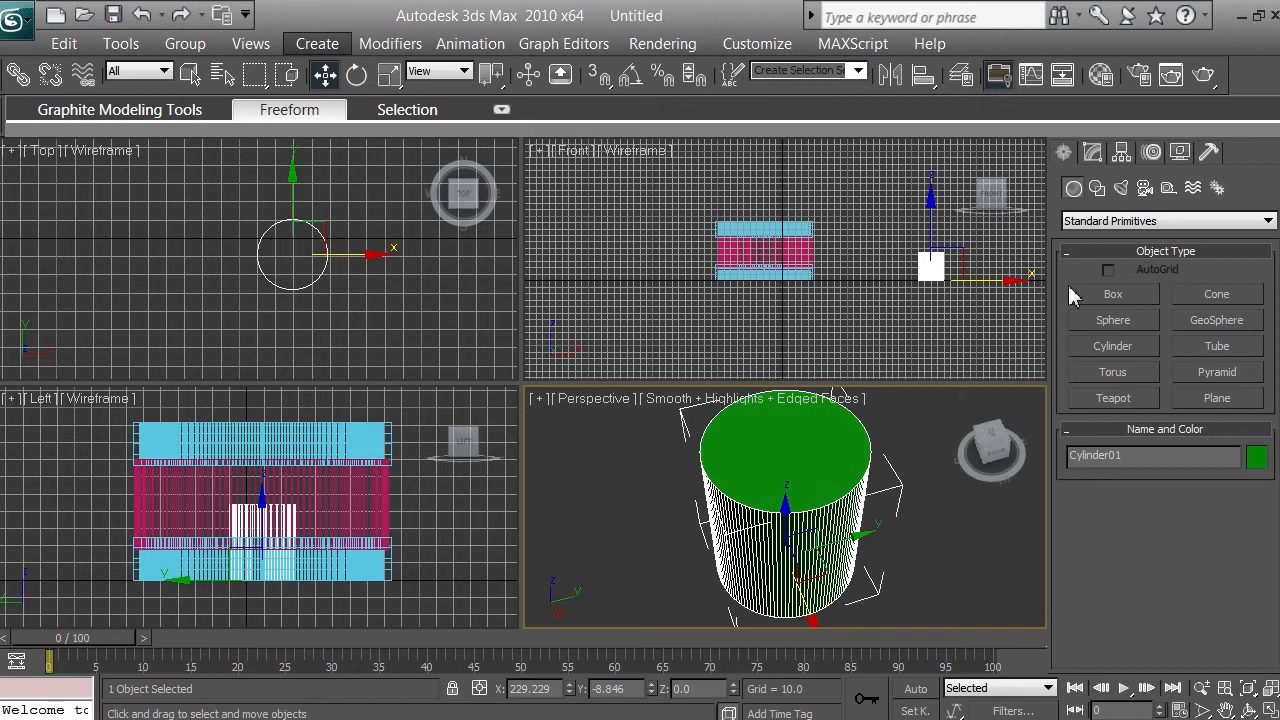
pyautogui.click(1094, 160)
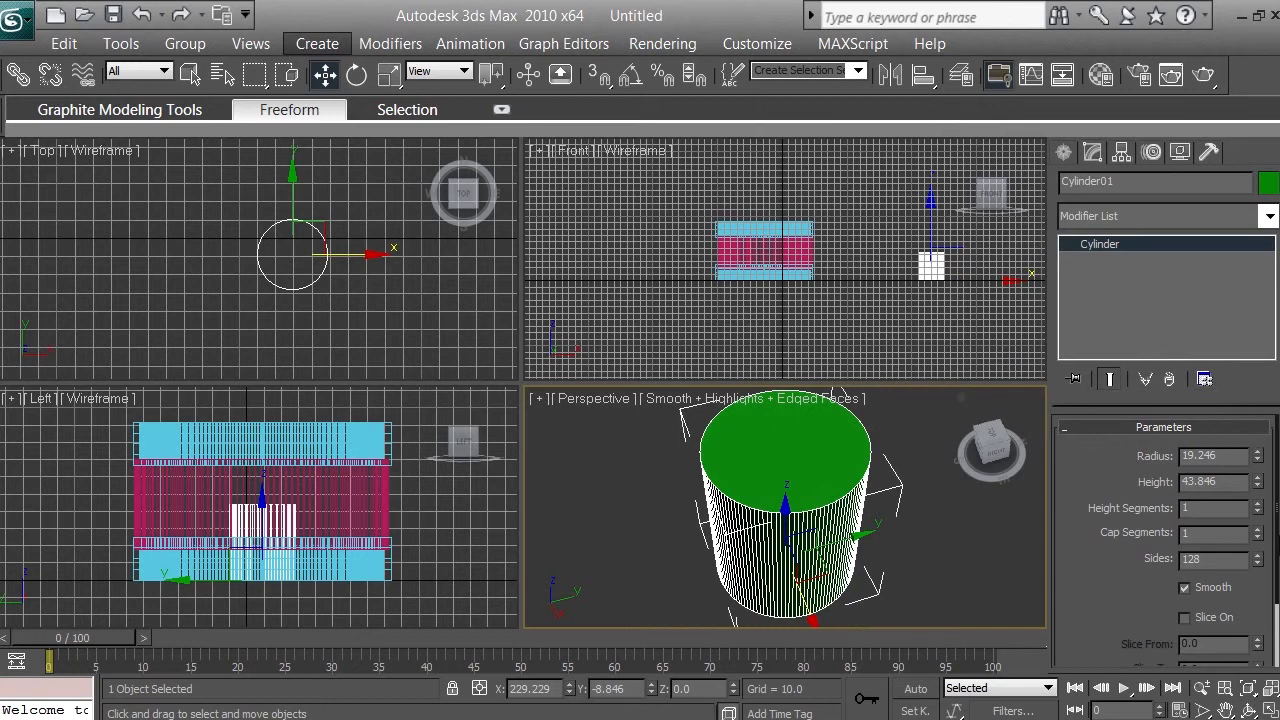
pyautogui.moveTo(1218, 560); pyautogui.dragTo(1175, 560)
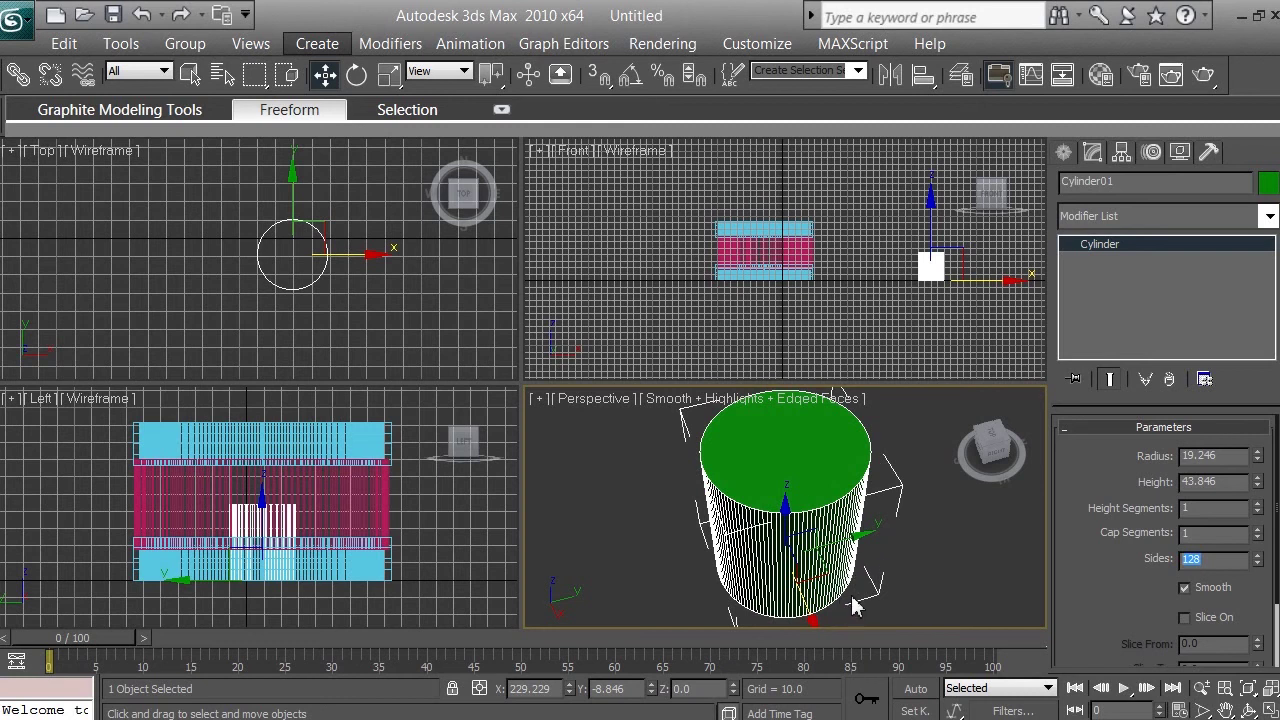
pyautogui.hotkey('alt', 'Tab')
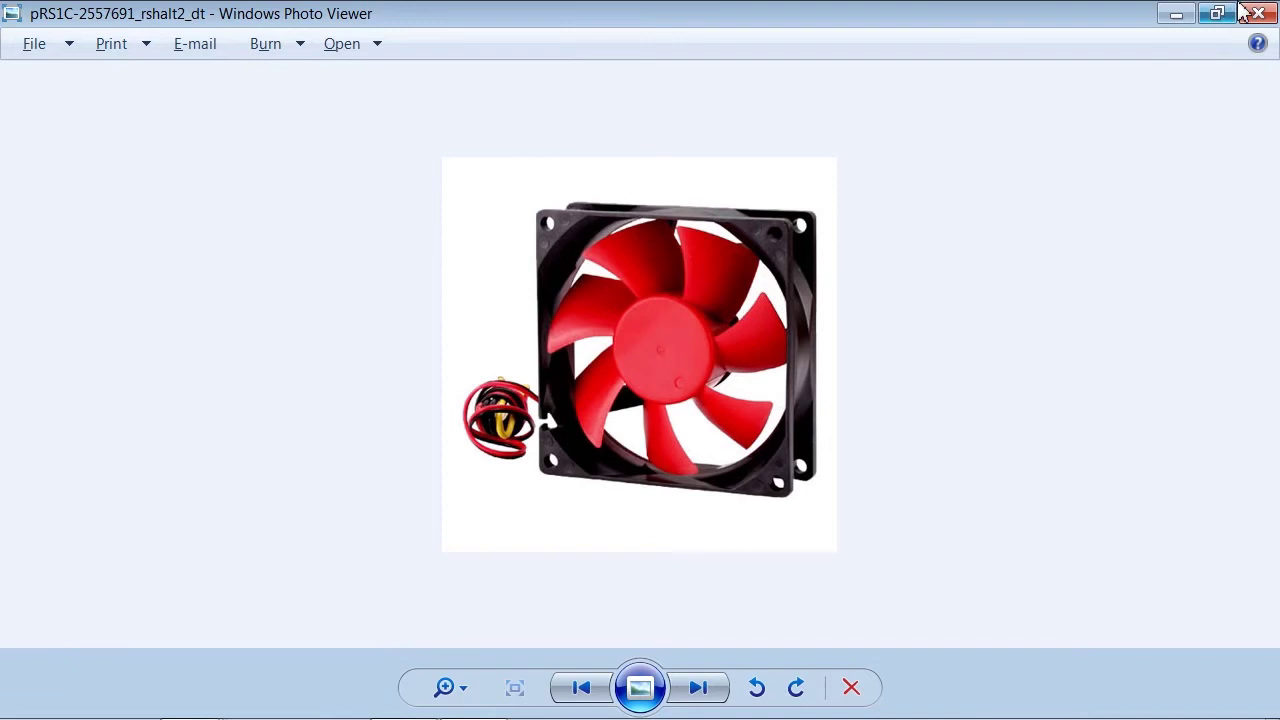
pyautogui.click(1172, 16)
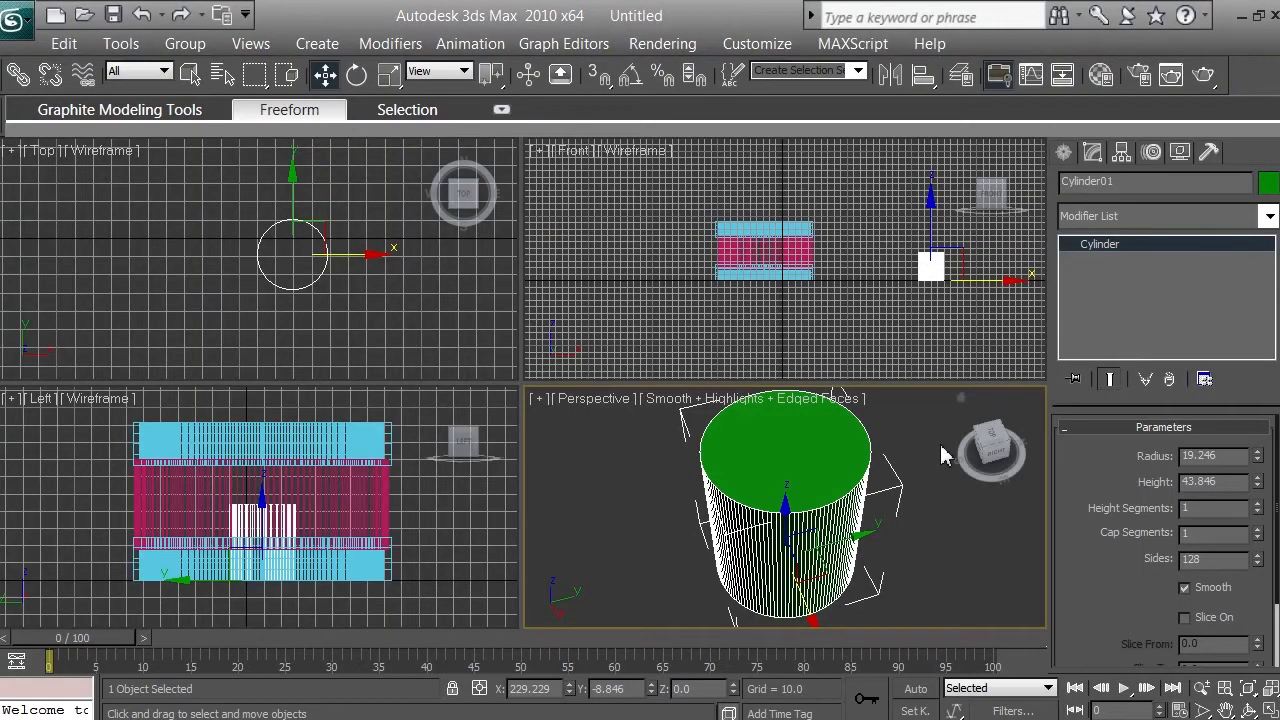
pyautogui.doubleClick(1210, 560)
pyautogui.write('14')
pyautogui.press('Return')
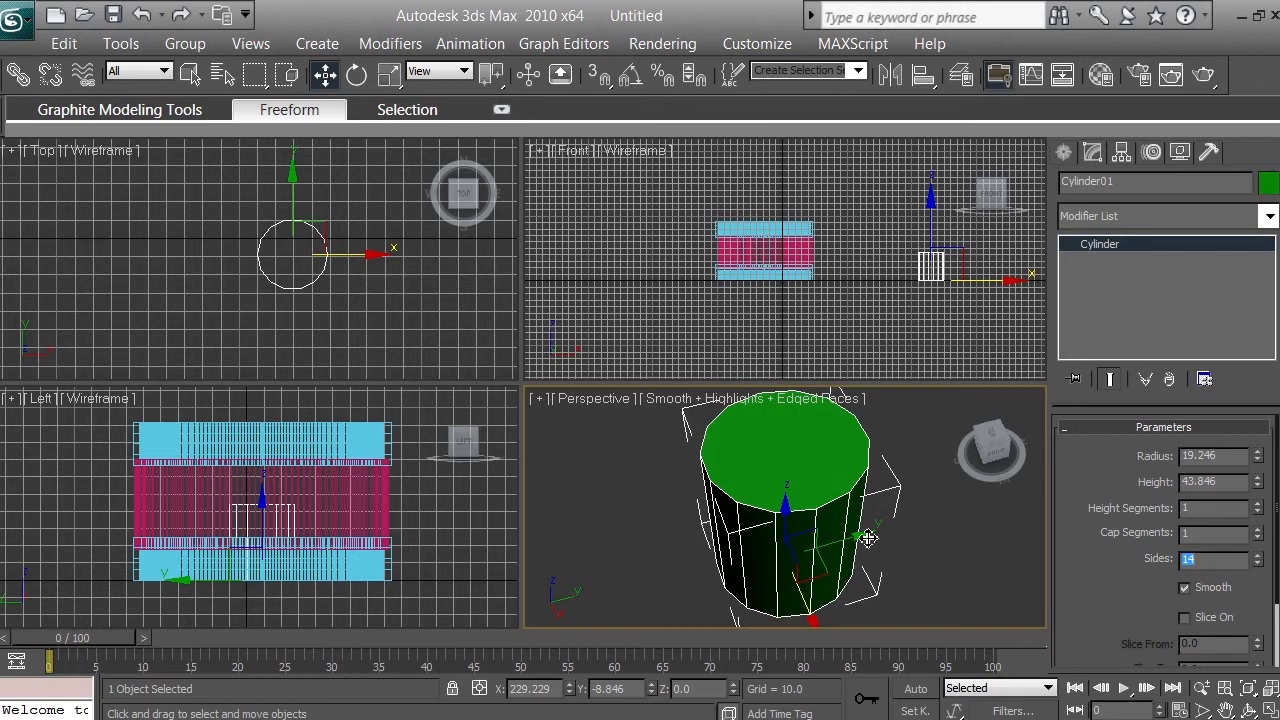
# Step: Convert the cylinder to an Editable Poly and switch to Polygon sub-object level
pyautogui.rightClick(1120, 244)
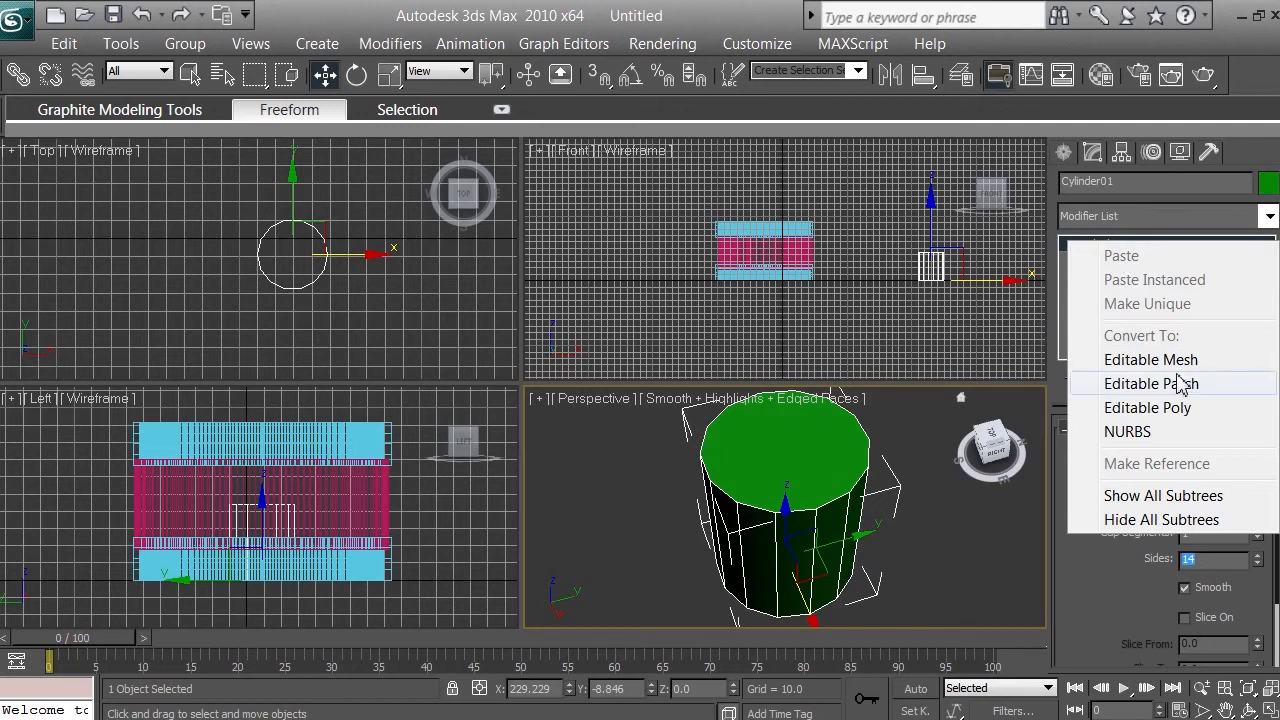
pyautogui.click(1188, 410)
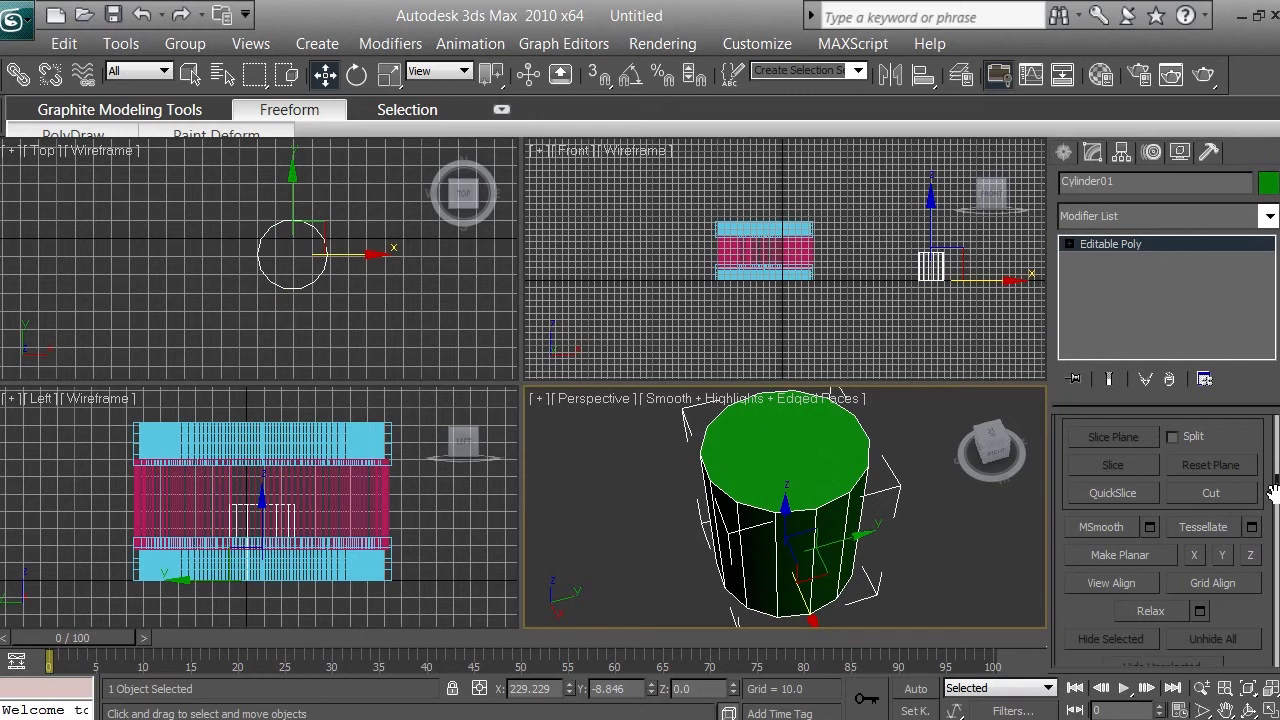
pyautogui.moveTo(1275, 505); pyautogui.dragTo(1276, 424)
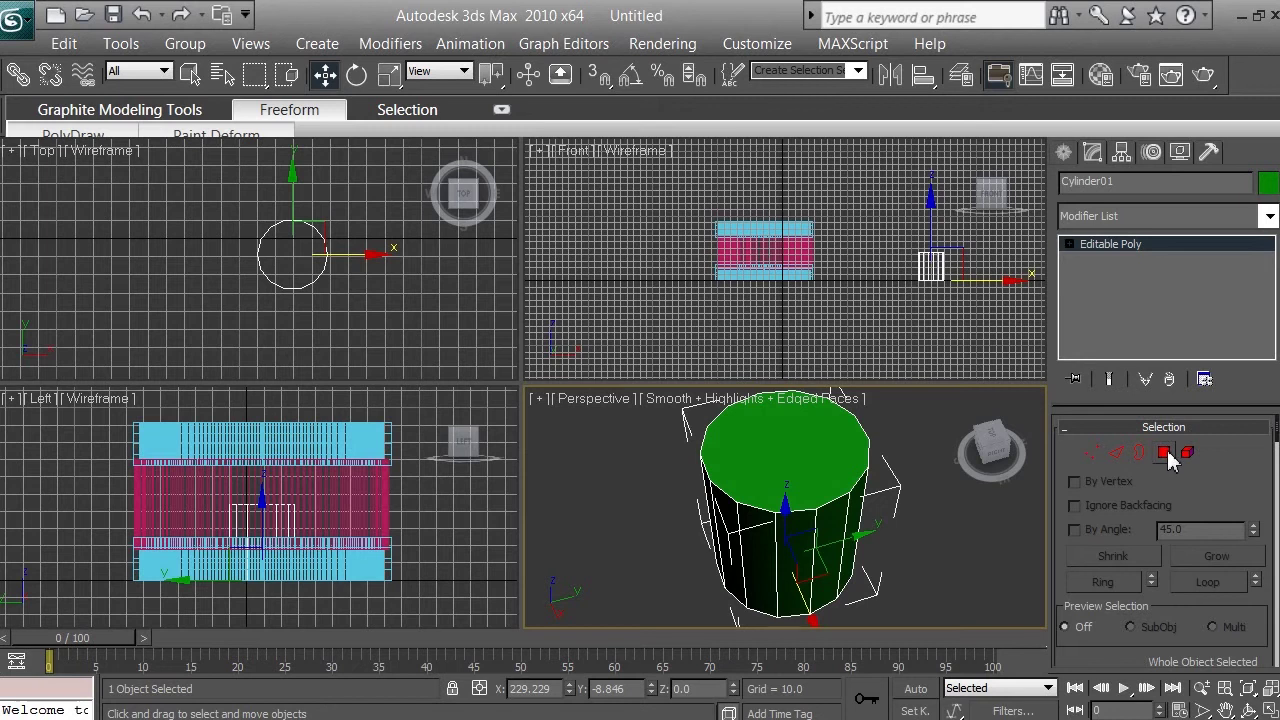
pyautogui.click(1165, 453)
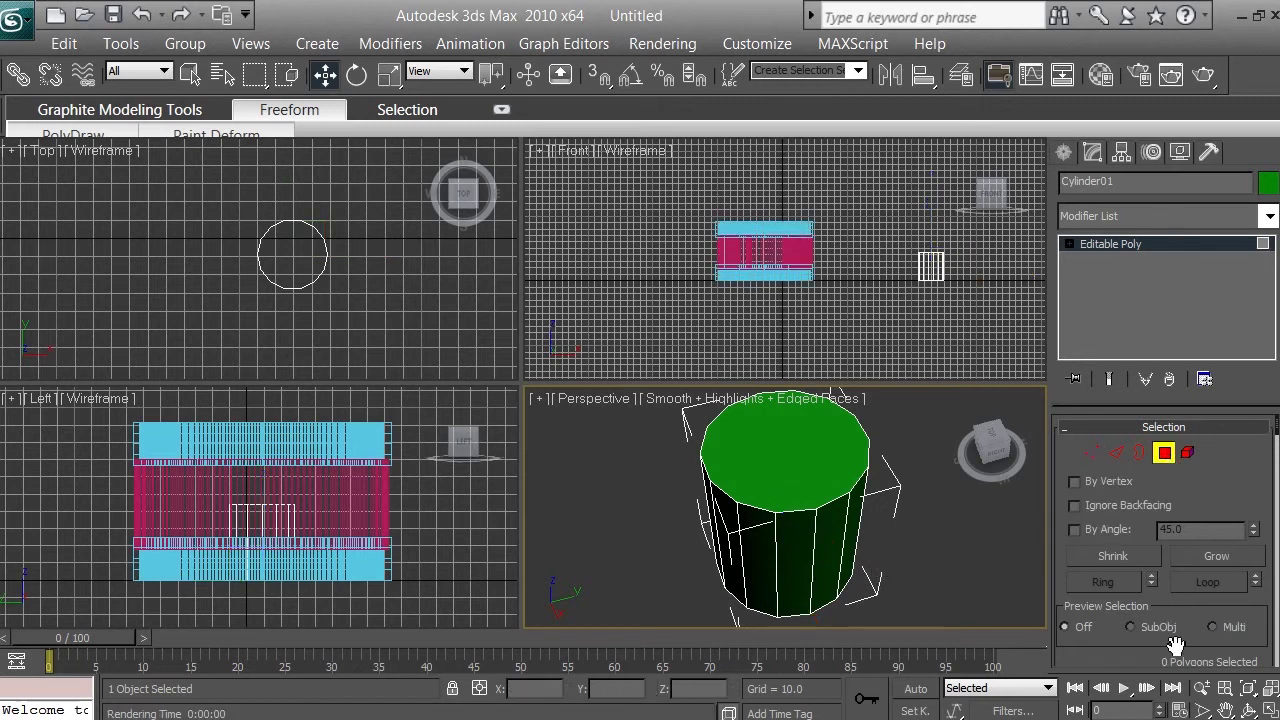
# Step: Select two side polygons of the cylinder, leaving one unselected polygon between them
pyautogui.click(1250, 708)
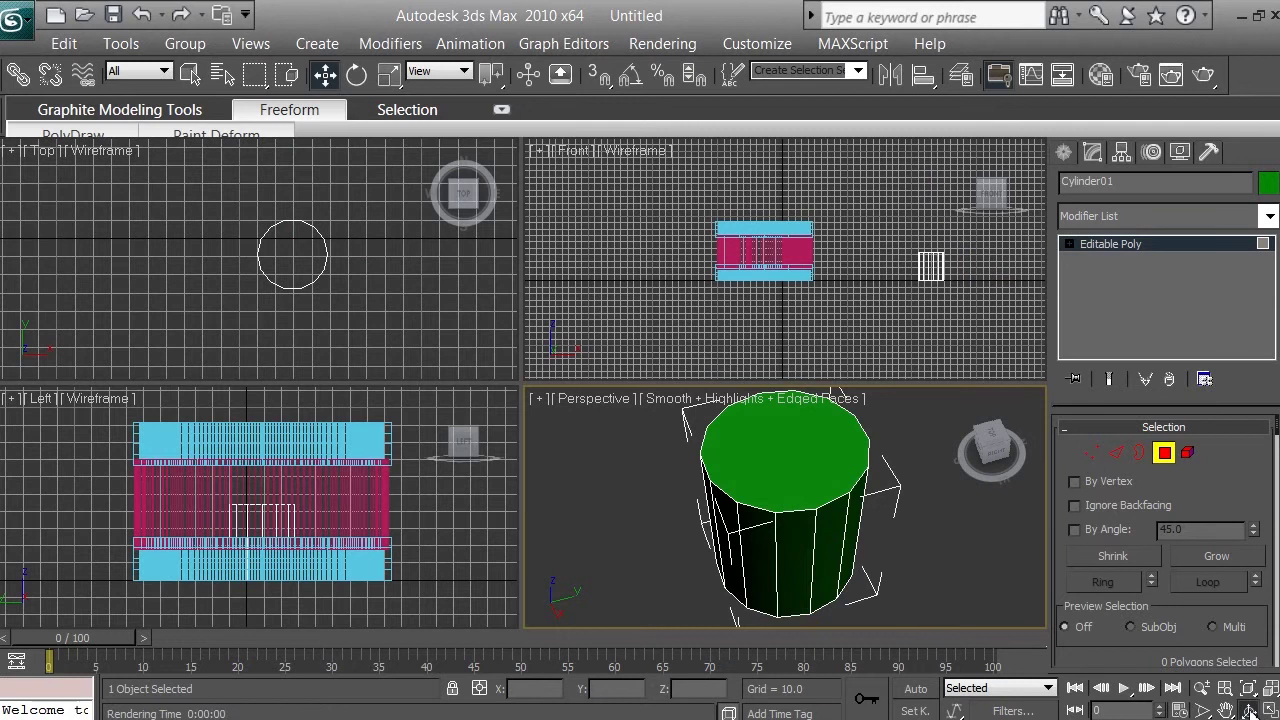
pyautogui.moveTo(789, 430); pyautogui.dragTo(787, 400)
pyautogui.moveTo(790, 445); pyautogui.dragTo(790, 400)
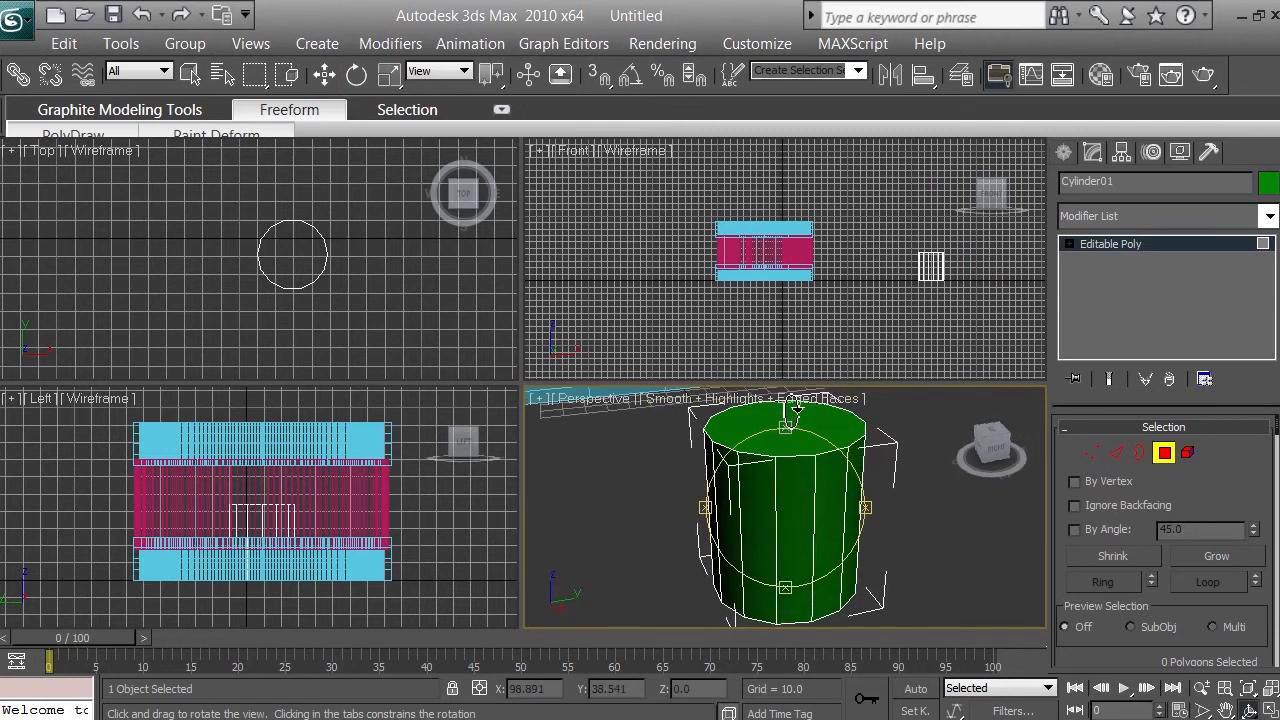
pyautogui.rightClick(808, 552)
pyautogui.click(800, 553)
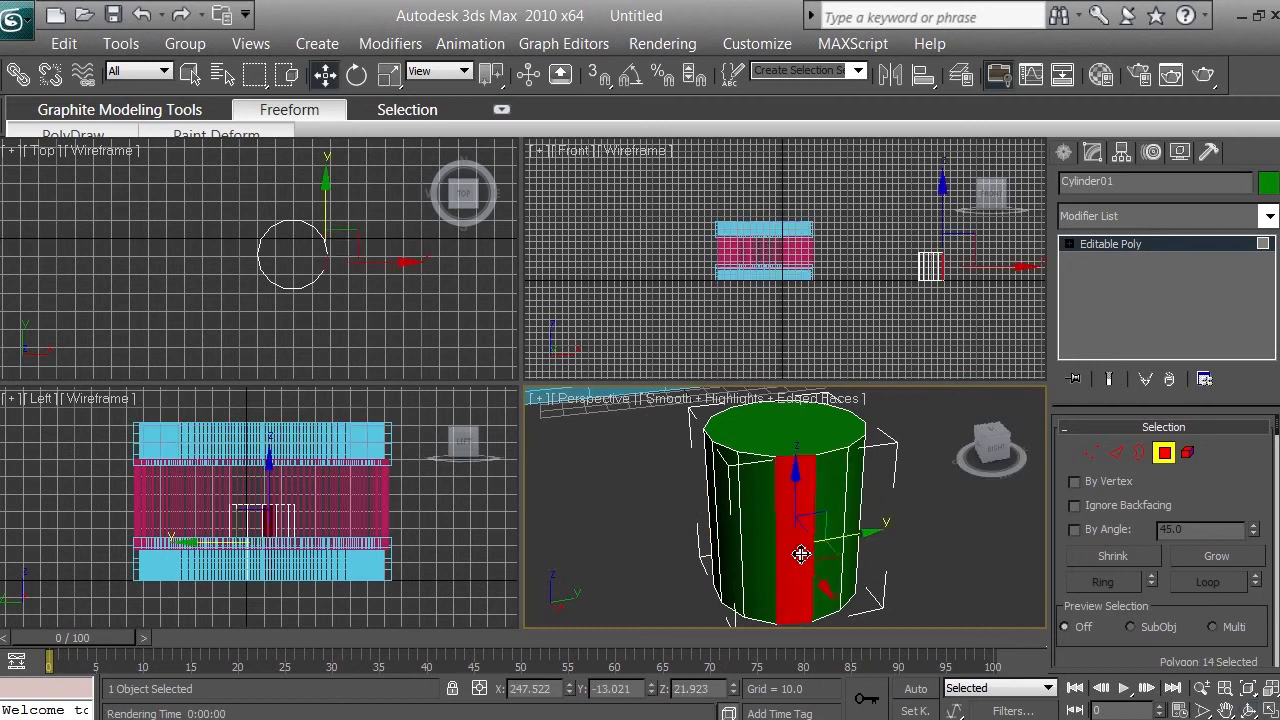
pyautogui.keyDown('ctrl'); pyautogui.click(853, 519); pyautogui.keyUp('ctrl')
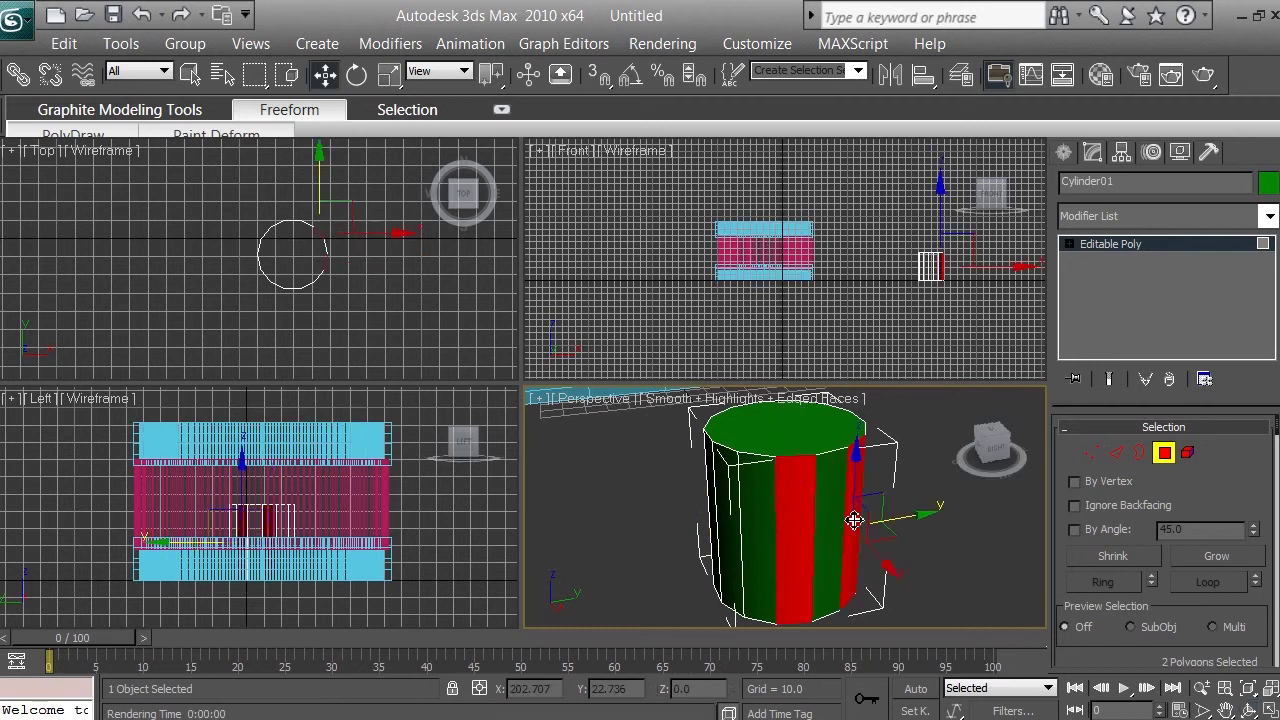
# Step: Continue around the cylinder, adding every second side polygon to the selection
pyautogui.click(1250, 709)
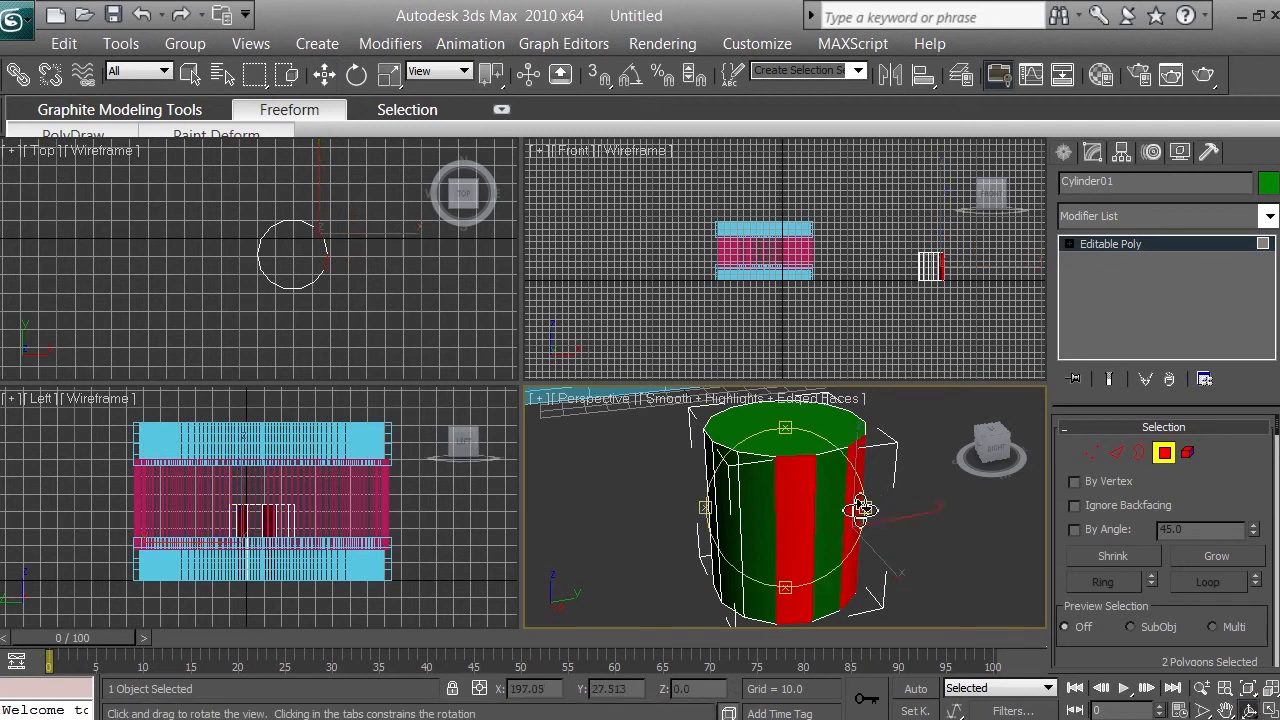
pyautogui.moveTo(865, 508); pyautogui.dragTo(670, 502)
pyautogui.press('w')
pyautogui.moveTo(957, 594); pyautogui.dragTo(831, 553, button='middle')
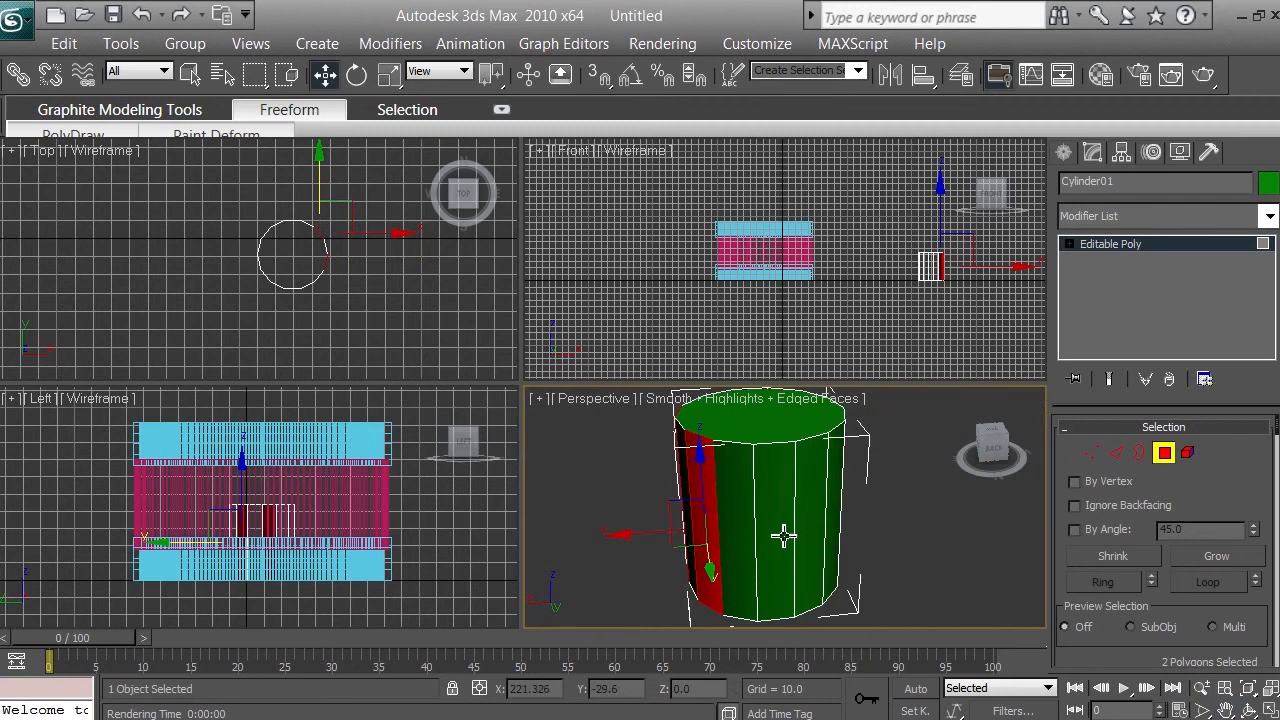
pyautogui.keyDown('ctrl'); pyautogui.click(783, 537); pyautogui.keyUp('ctrl')
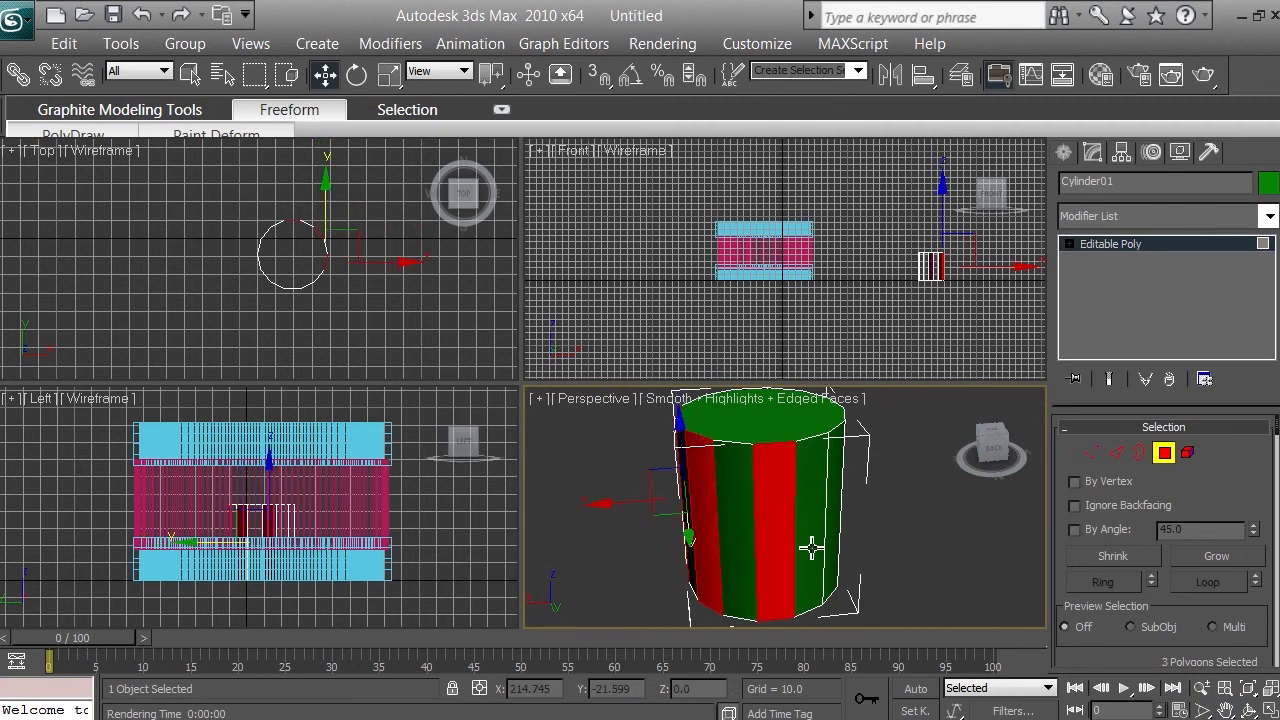
pyautogui.click(1248, 710)
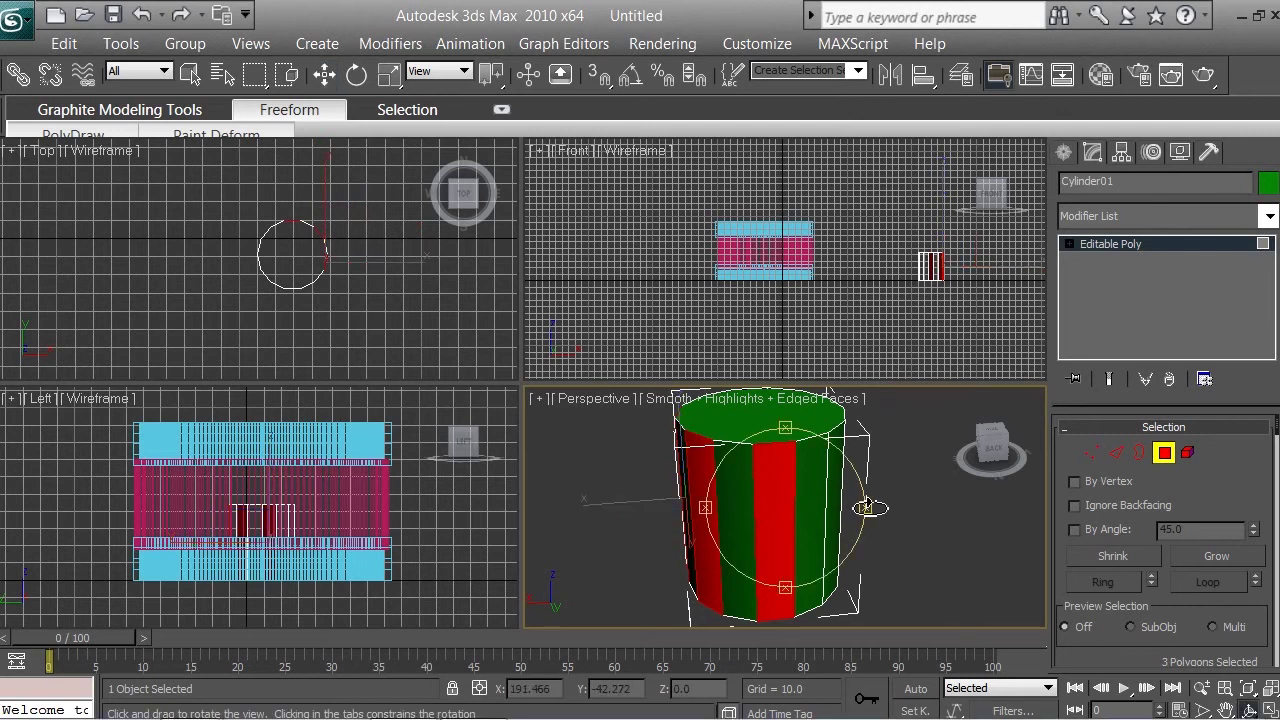
pyautogui.moveTo(868, 507); pyautogui.dragTo(800, 510)
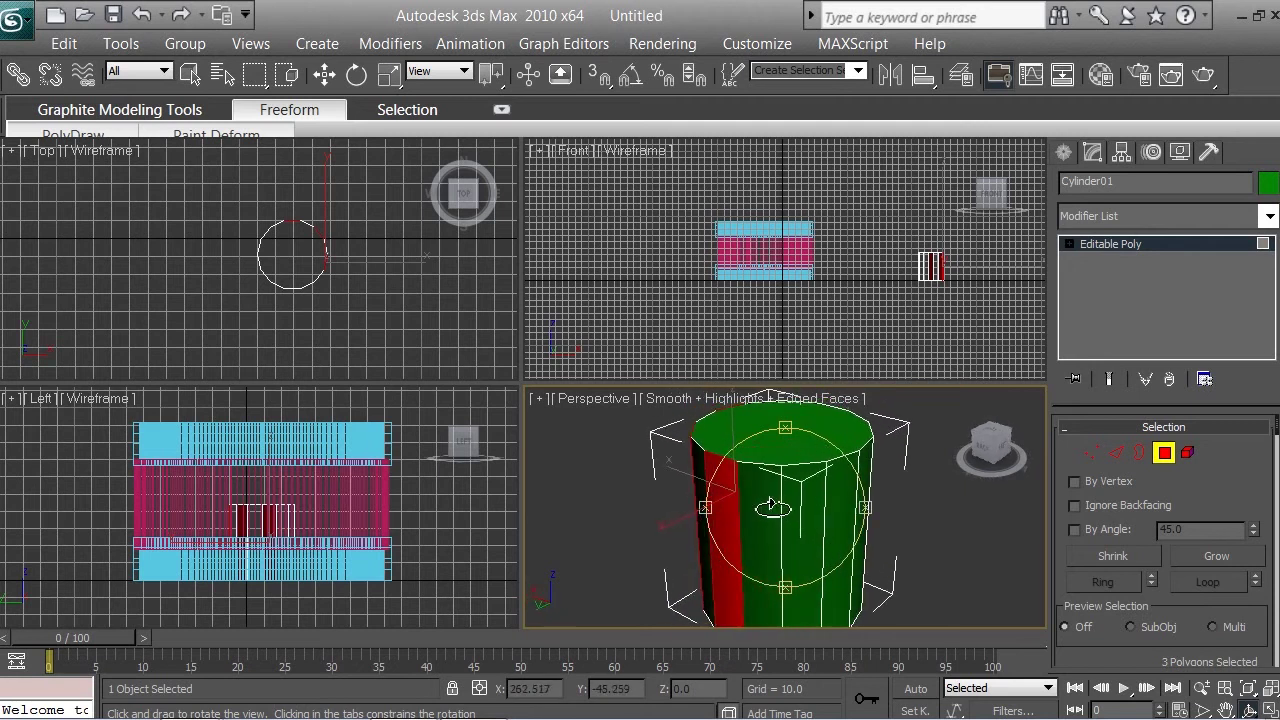
pyautogui.click(1225, 710)
pyautogui.moveTo(818, 539); pyautogui.dragTo(790, 514)
pyautogui.press('w')
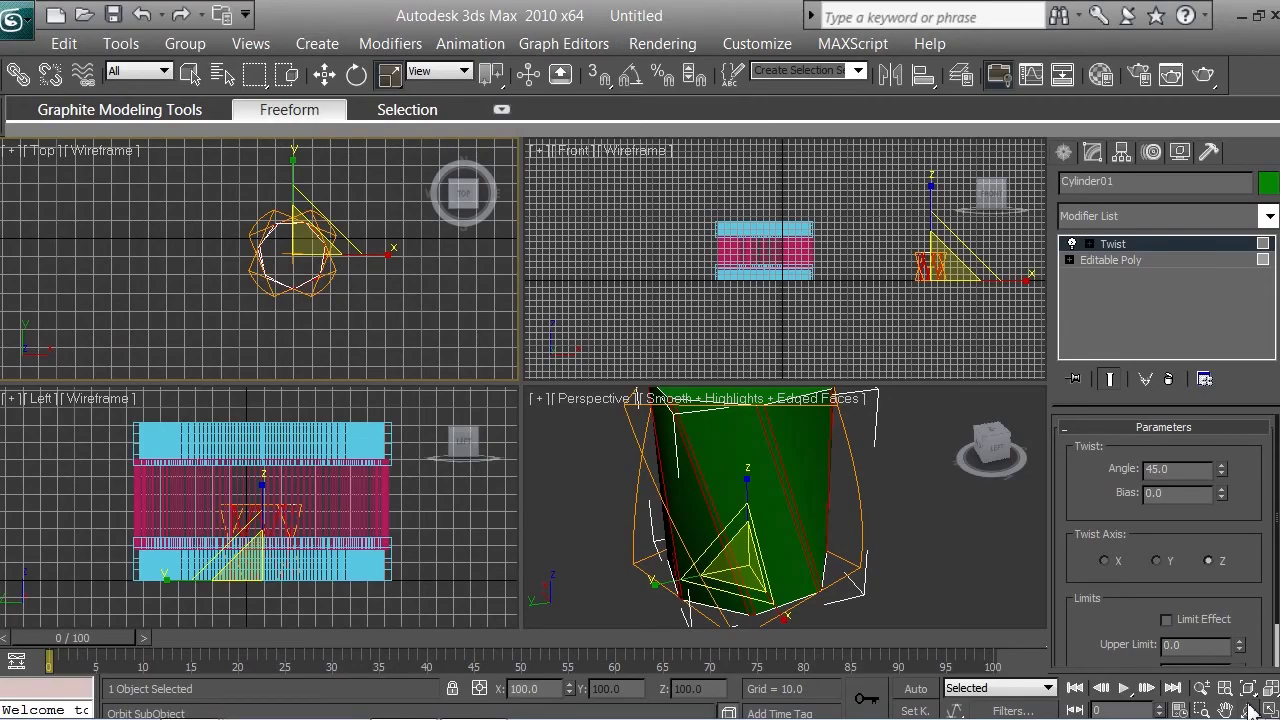
# Step: Compare the twisted cylinder with the fan reference photo and set the Twist modifier's angle to 60
pyautogui.click(1251, 709)
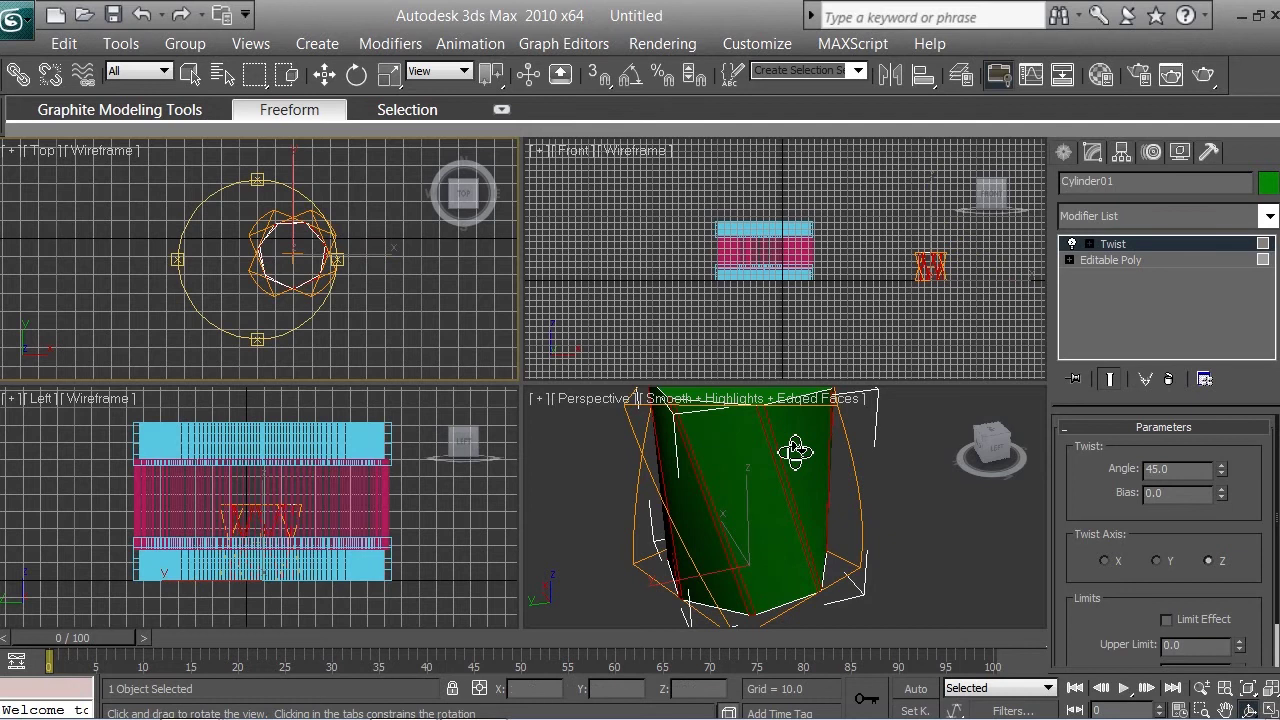
pyautogui.moveTo(780, 449)
pyautogui.mouseDown()
pyautogui.moveTo(803, 563)
pyautogui.moveTo(845, 530)
pyautogui.moveTo(815, 490)
pyautogui.moveTo(862, 516)
pyautogui.moveTo(852, 538)
pyautogui.moveTo(779, 440)
pyautogui.moveTo(793, 514)
pyautogui.moveTo(792, 464)
pyautogui.mouseUp()
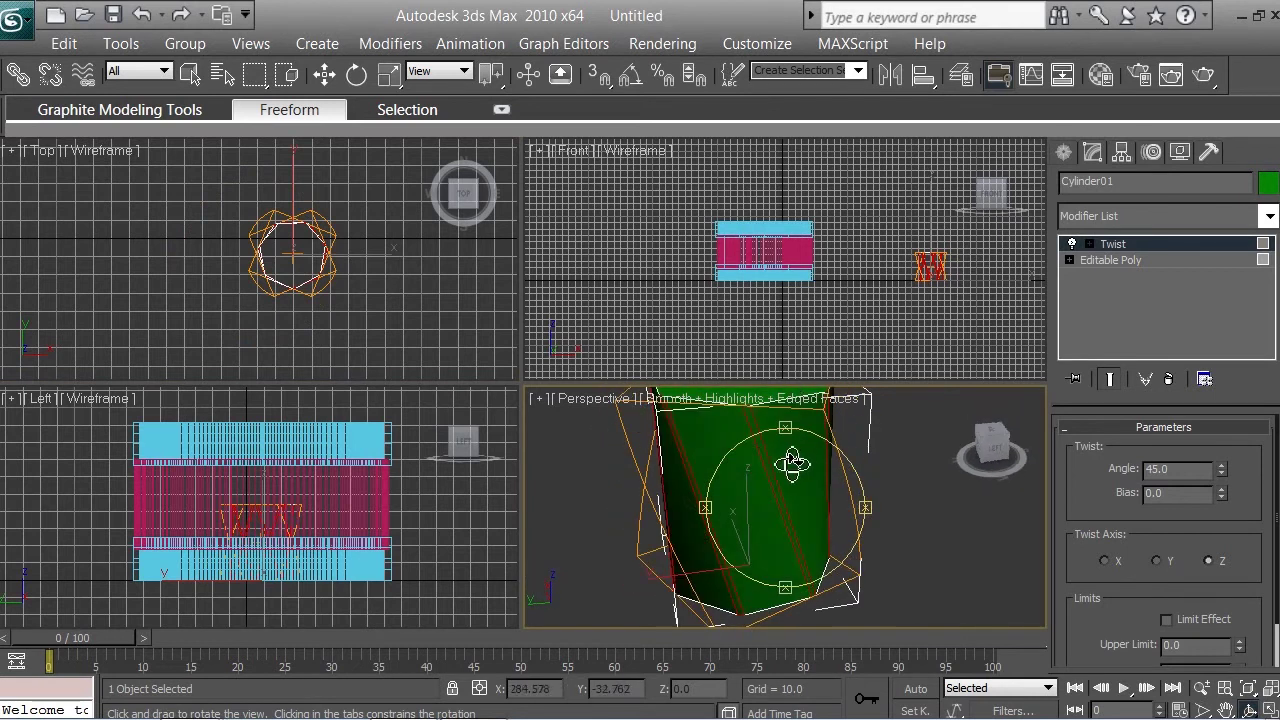
pyautogui.moveTo(870, 508)
pyautogui.mouseDown()
pyautogui.moveTo(603, 514)
pyautogui.moveTo(943, 498)
pyautogui.moveTo(877, 514)
pyautogui.mouseUp()
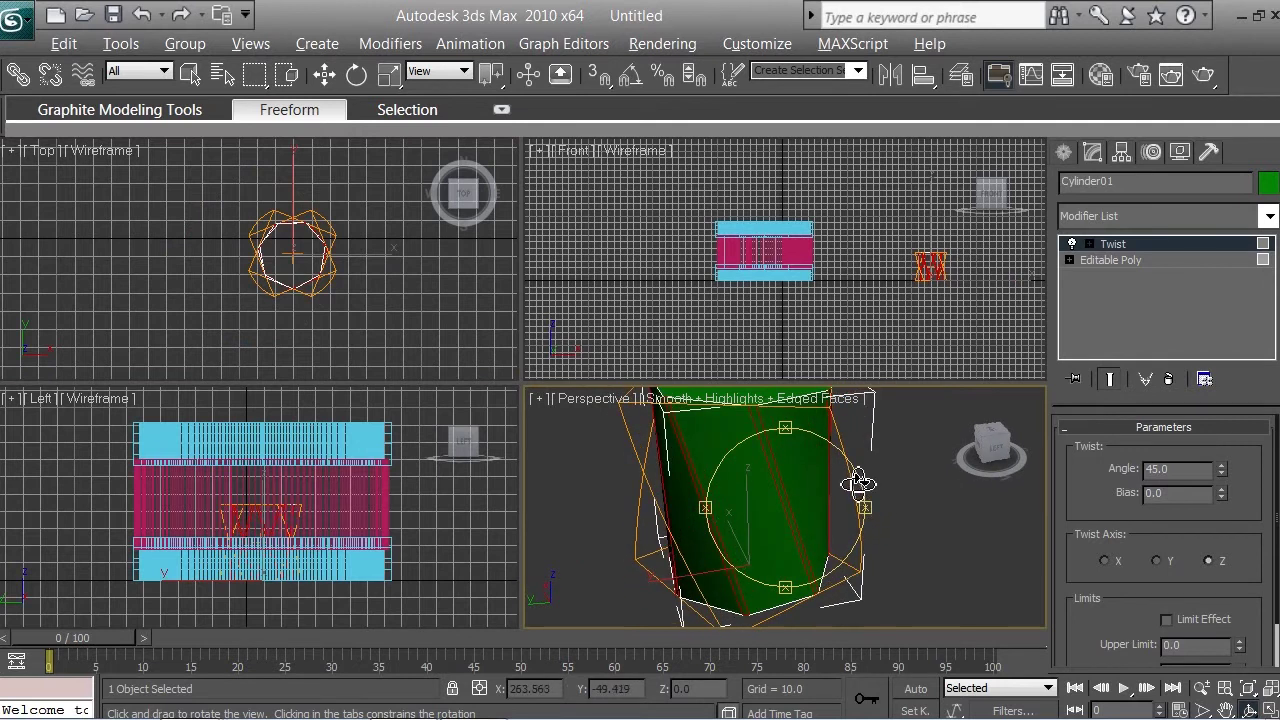
pyautogui.hotkey('alt', 'Tab')
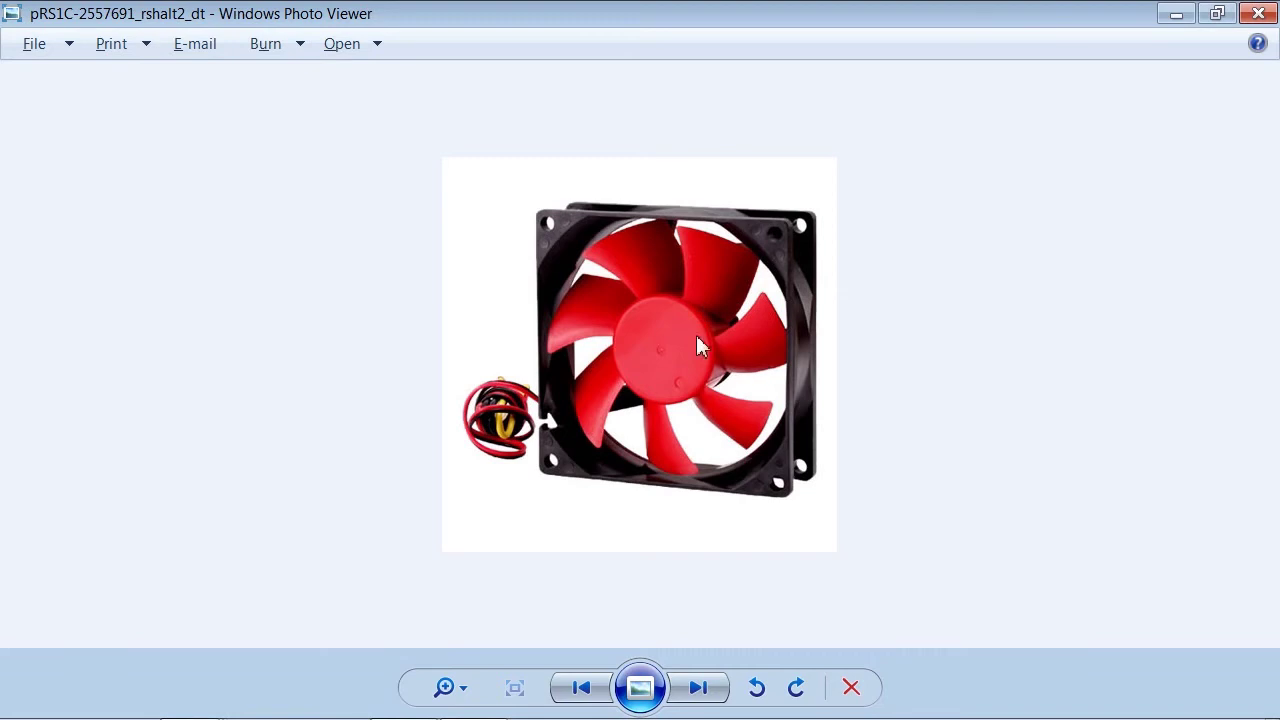
pyautogui.click(1188, 22)
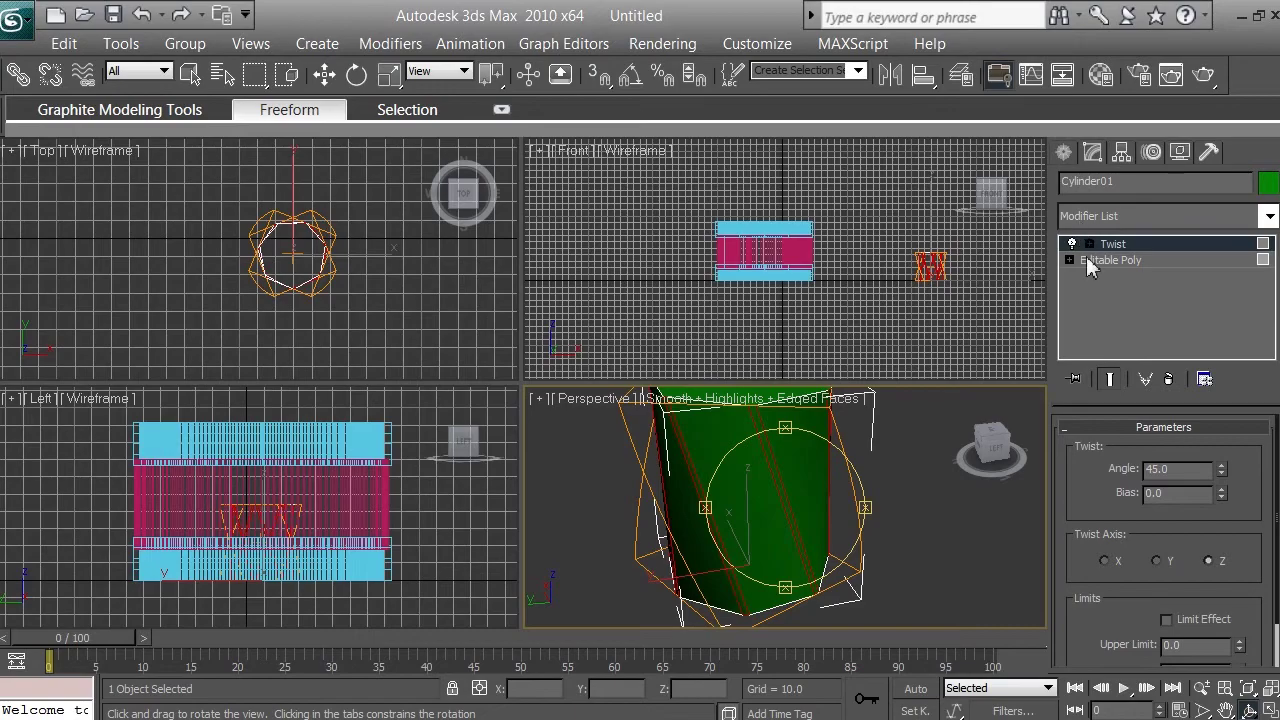
pyautogui.doubleClick(1176, 466)
pyautogui.write('60')
pyautogui.press('Return')
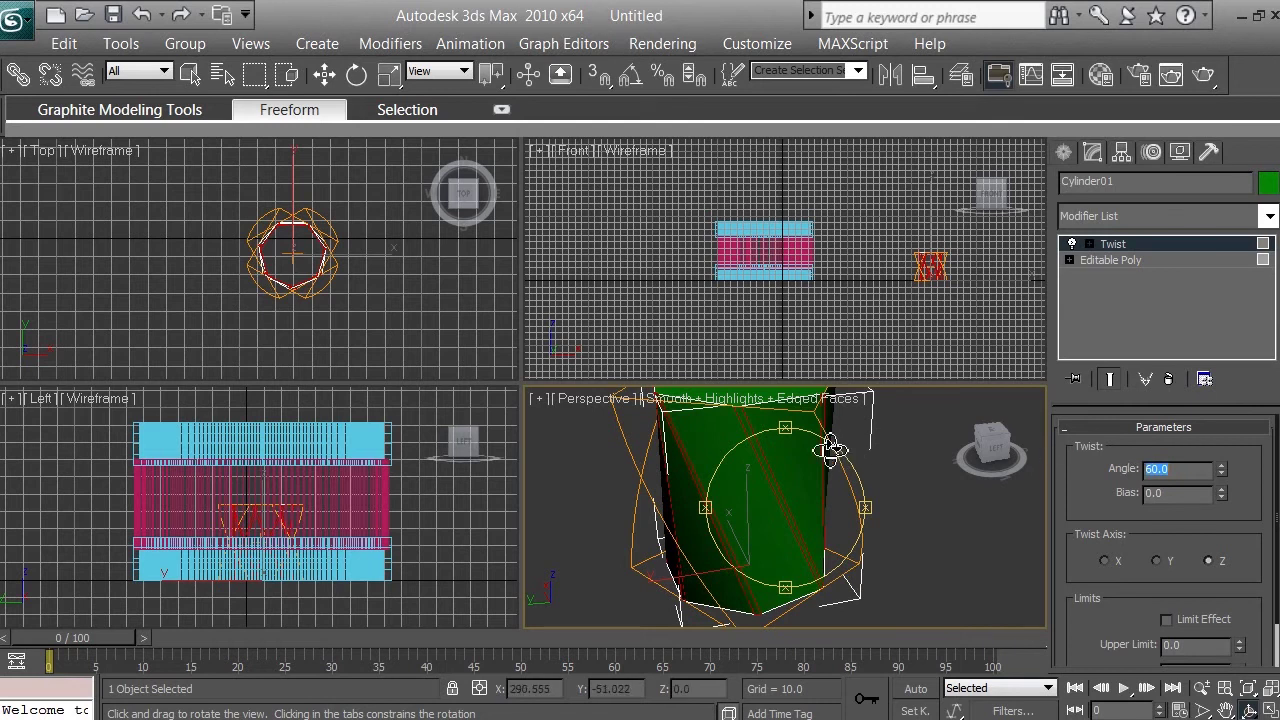
pyautogui.moveTo(795, 428)
pyautogui.mouseDown()
pyautogui.moveTo(800, 540)
pyautogui.moveTo(800, 378)
pyautogui.moveTo(797, 409)
pyautogui.moveTo(808, 410)
pyautogui.mouseUp()
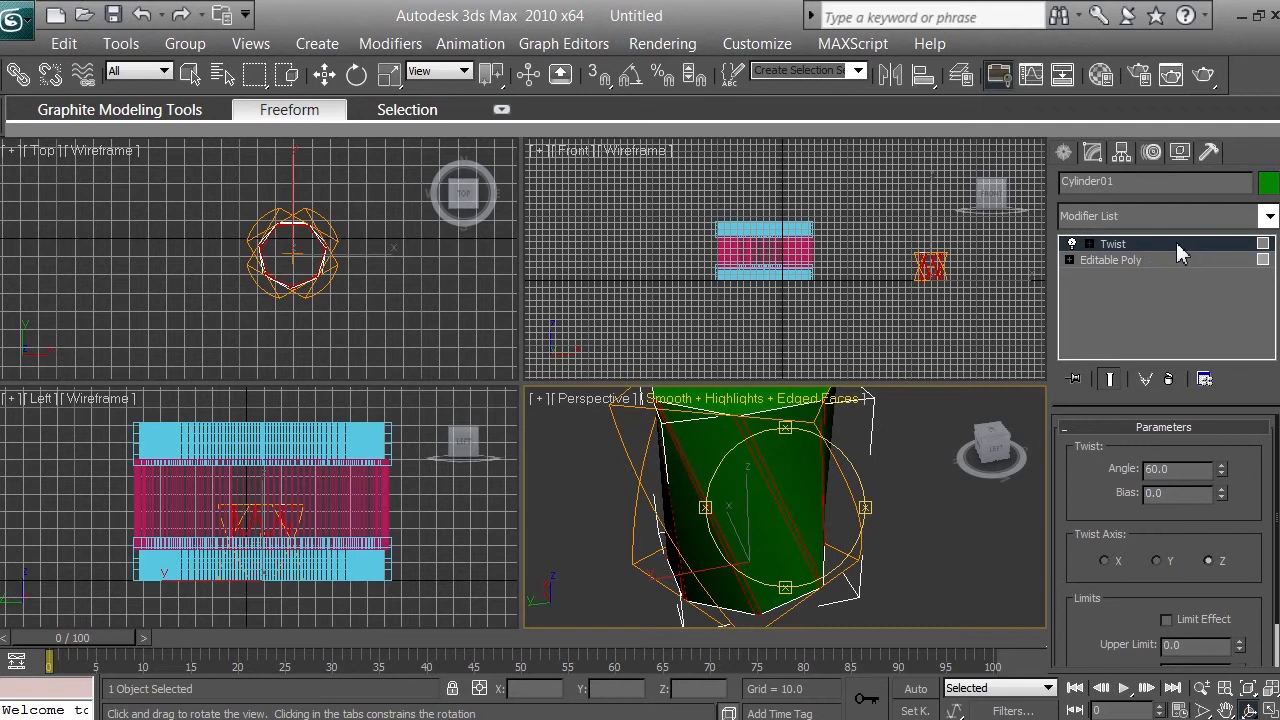
# Step: Collapse the Twist modifier into the cylinder's Editable Poly
pyautogui.rightClick(1178, 250)
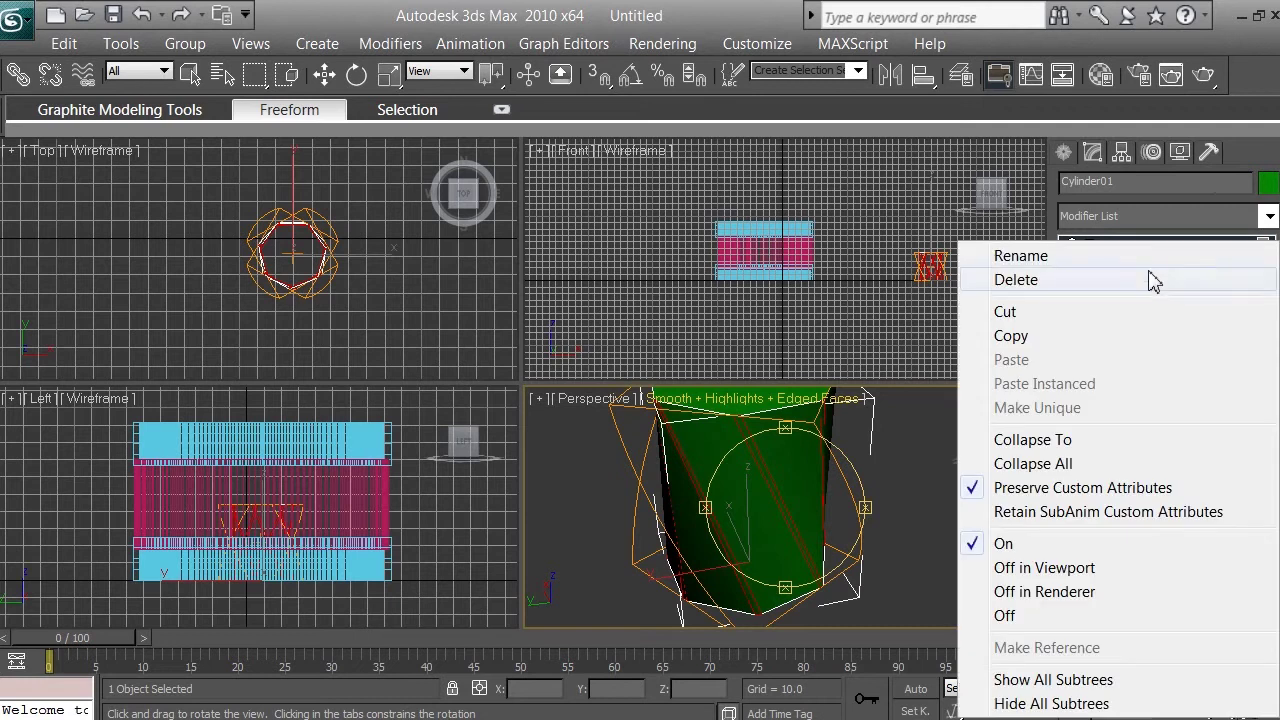
pyautogui.click(1083, 448)
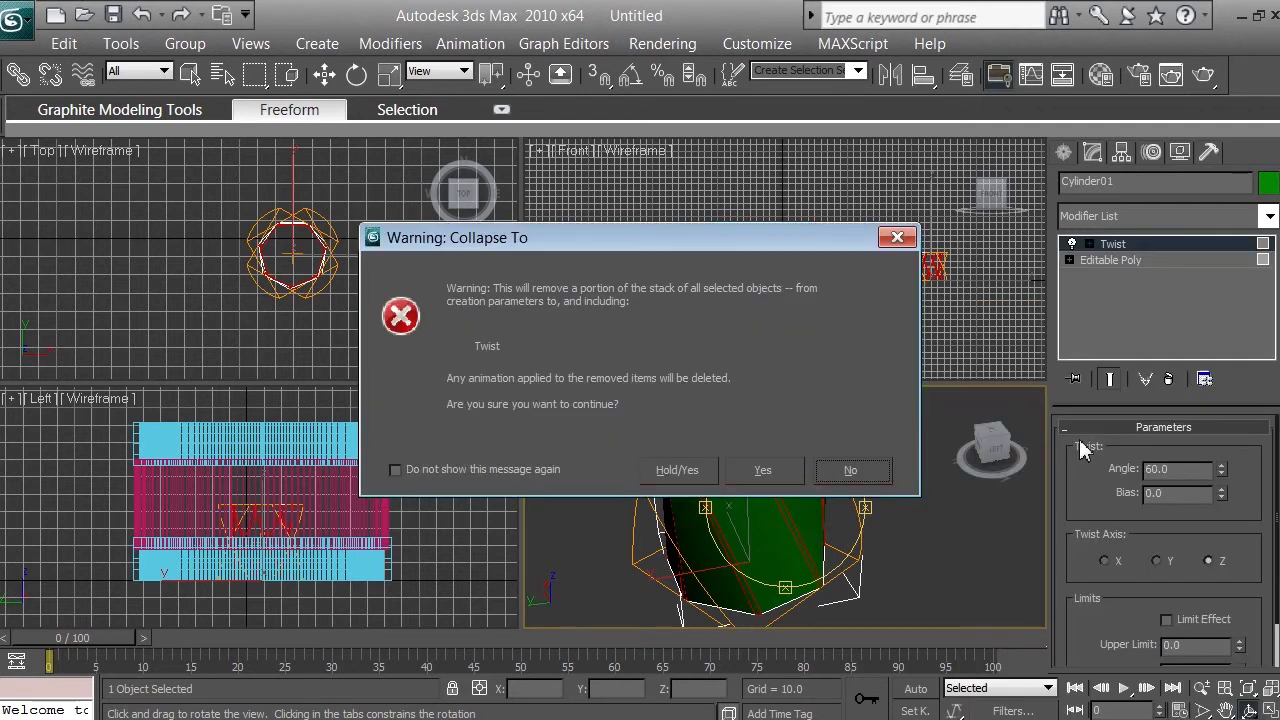
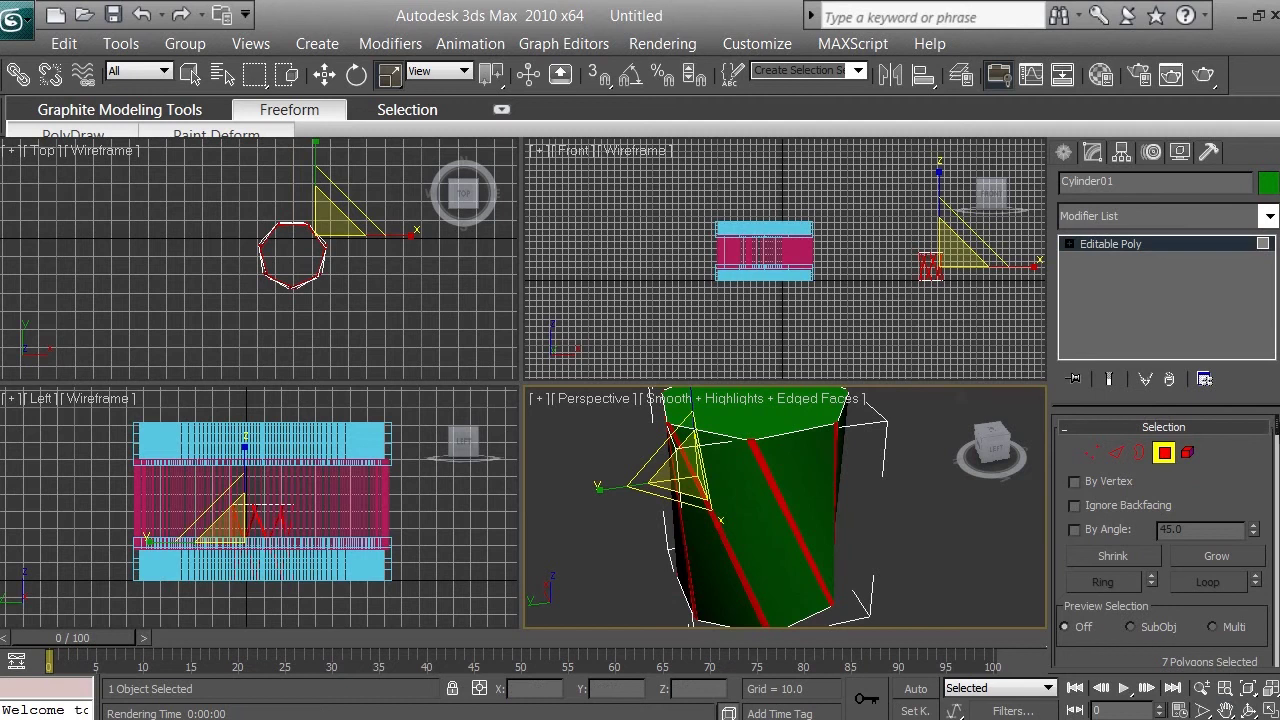
pyautogui.scroll(-1, 1166, 540)
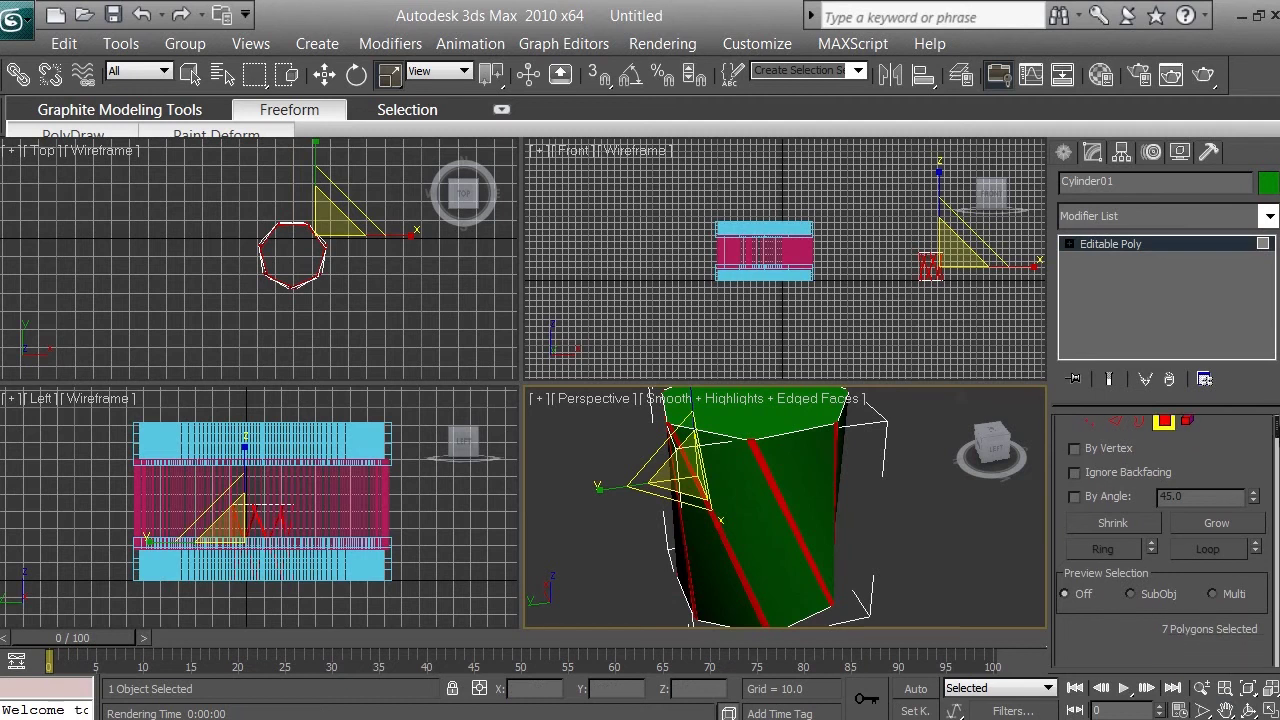
pyautogui.scroll(-1, 1164, 540)
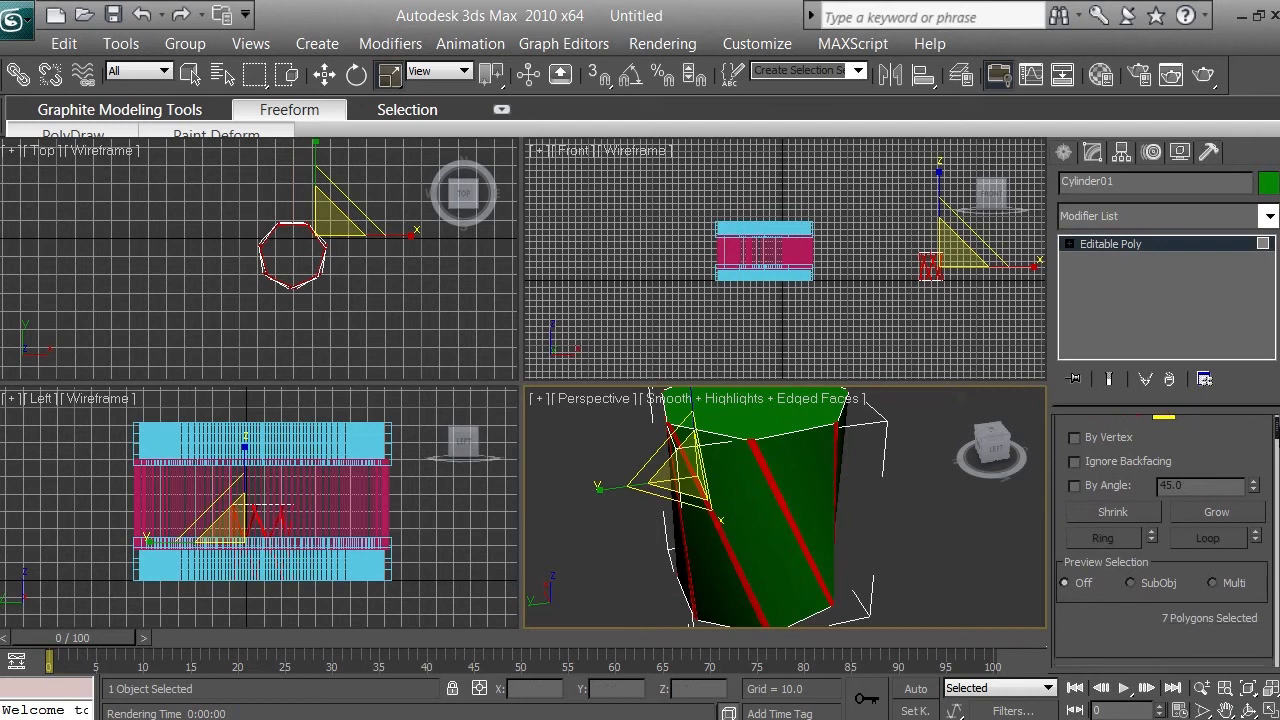
# Step: Extrude the seven selected side polygons as a group, trying a height of 100 and settling on 50
pyautogui.scroll(-5, 1276, 455)
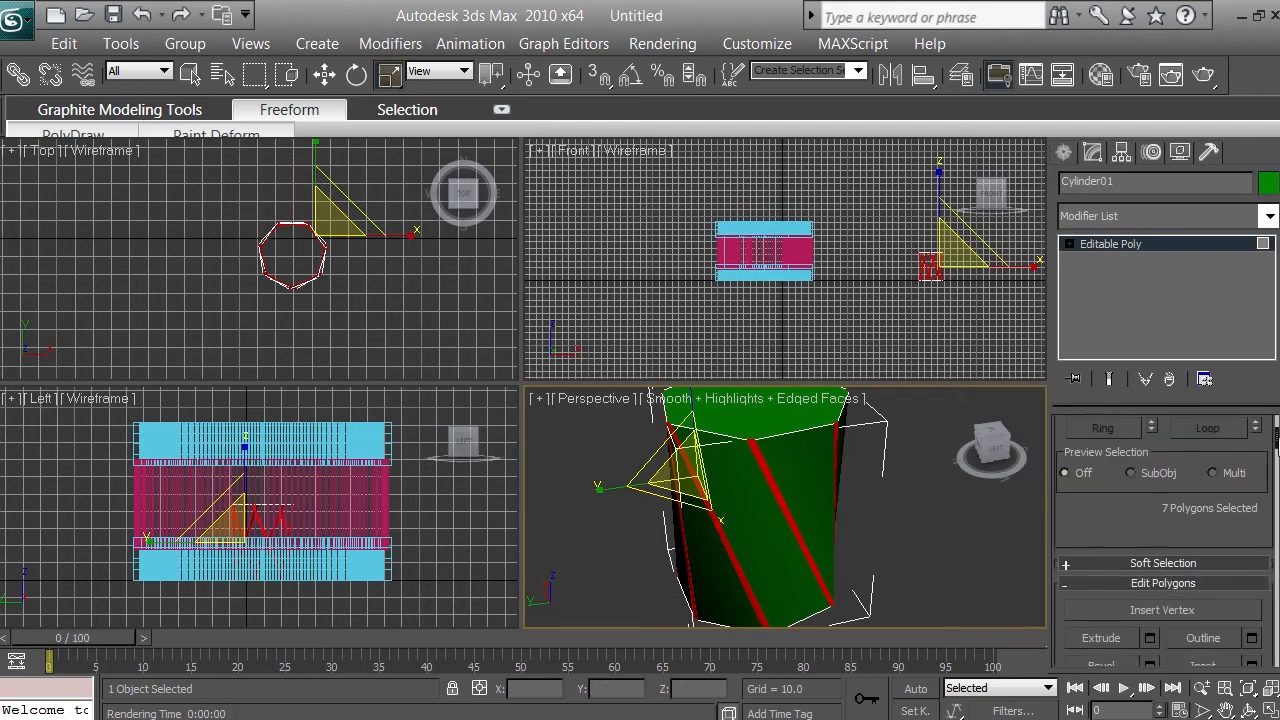
pyautogui.scroll(-1, 1276, 455)
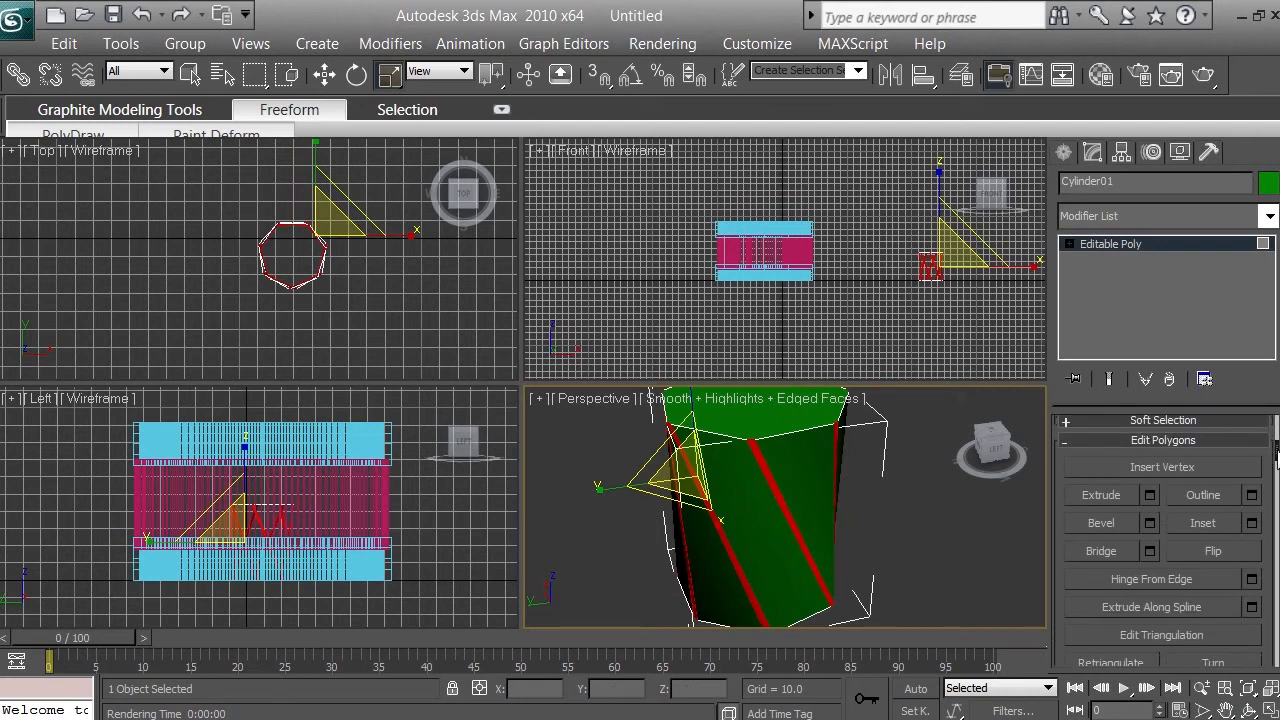
pyautogui.click(1150, 495)
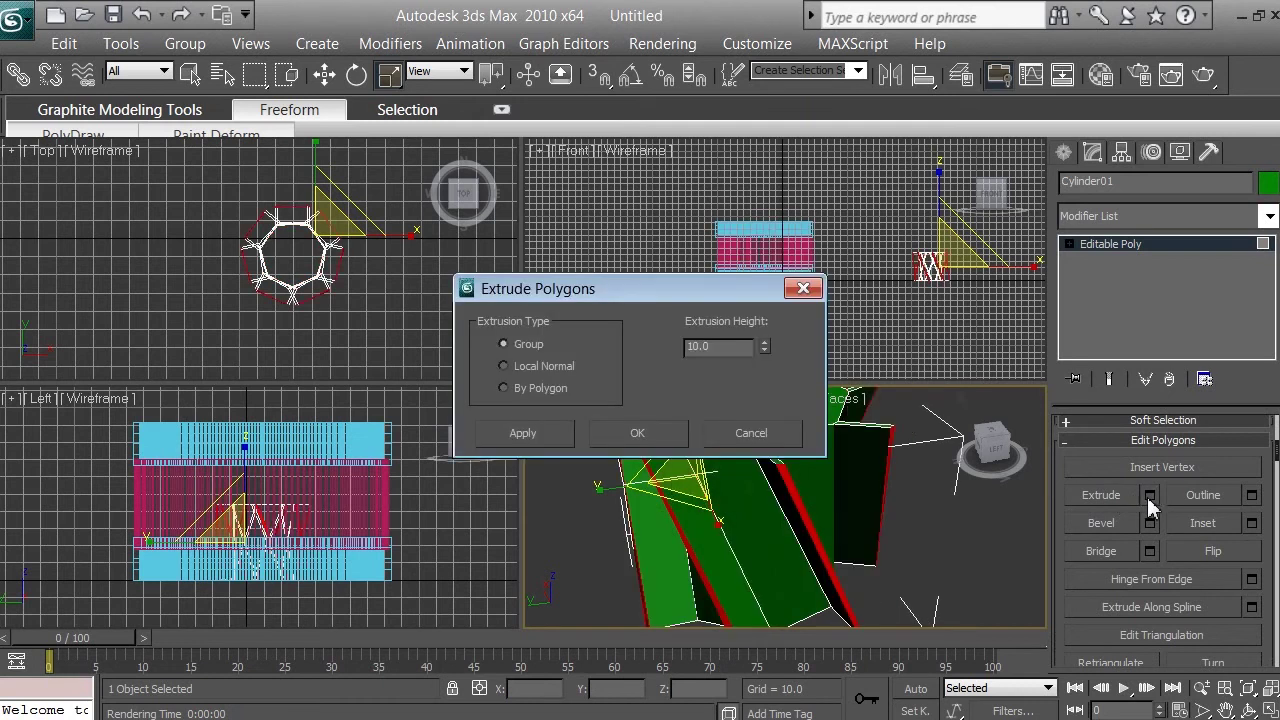
pyautogui.moveTo(678, 297); pyautogui.dragTo(1097, 271)
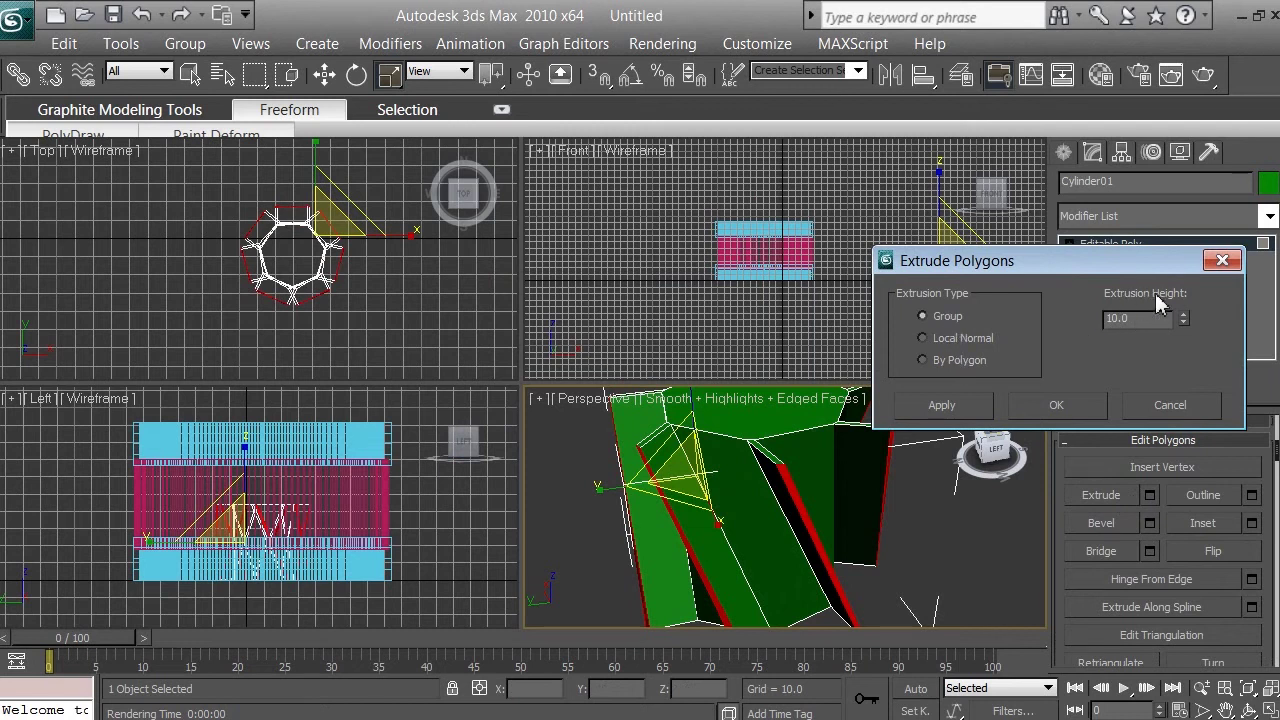
pyautogui.moveTo(1140, 319); pyautogui.dragTo(1080, 327)
pyautogui.write('1')
pyautogui.press('Return')
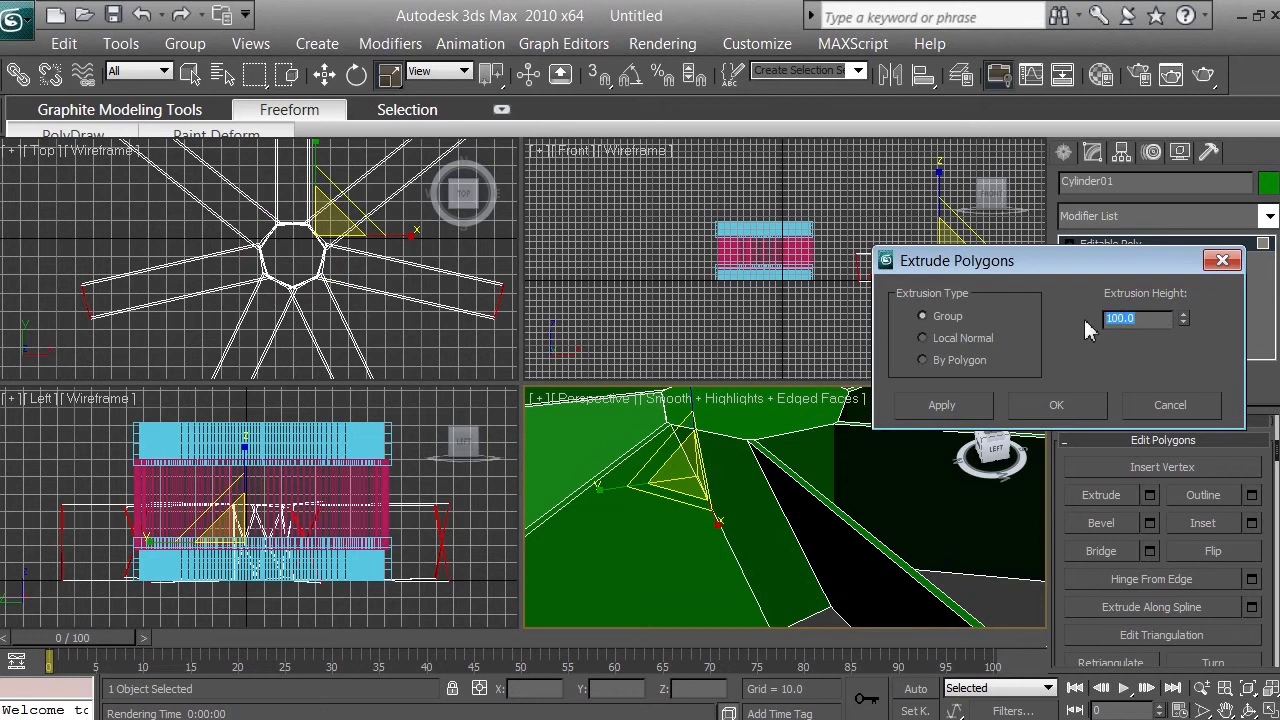
pyautogui.write('50')
pyautogui.press('Return')
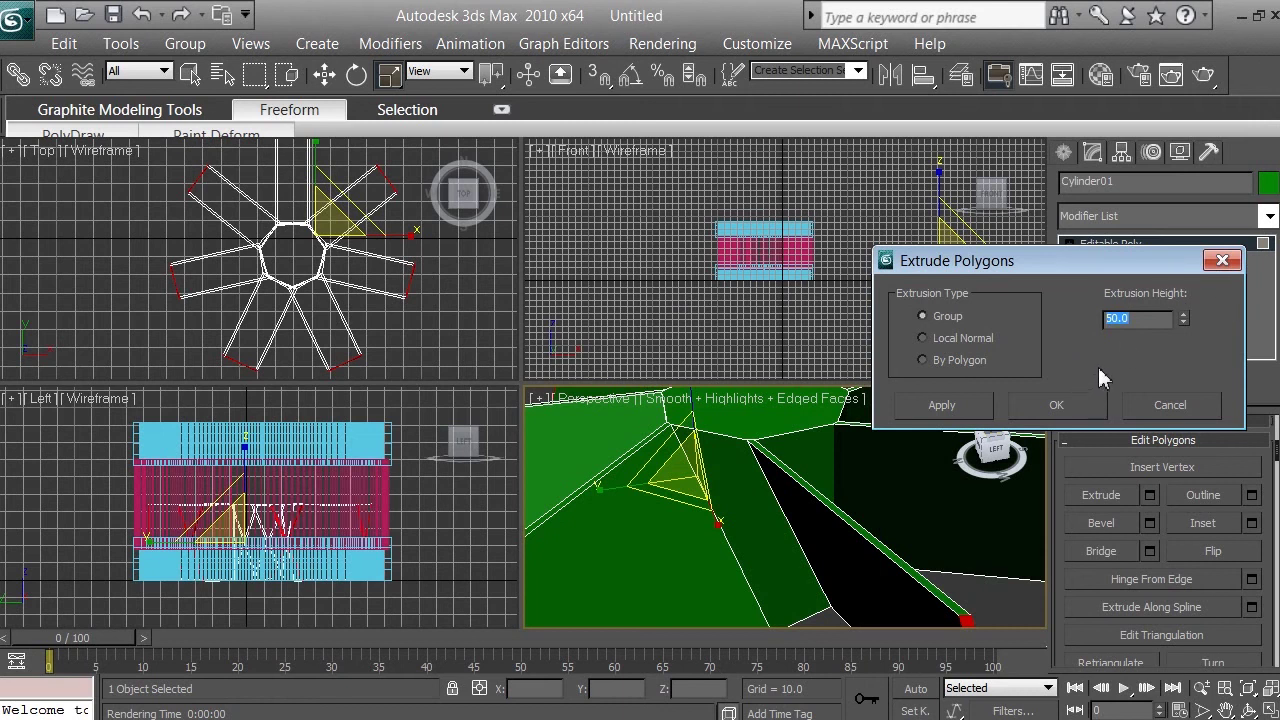
pyautogui.click(1086, 411)
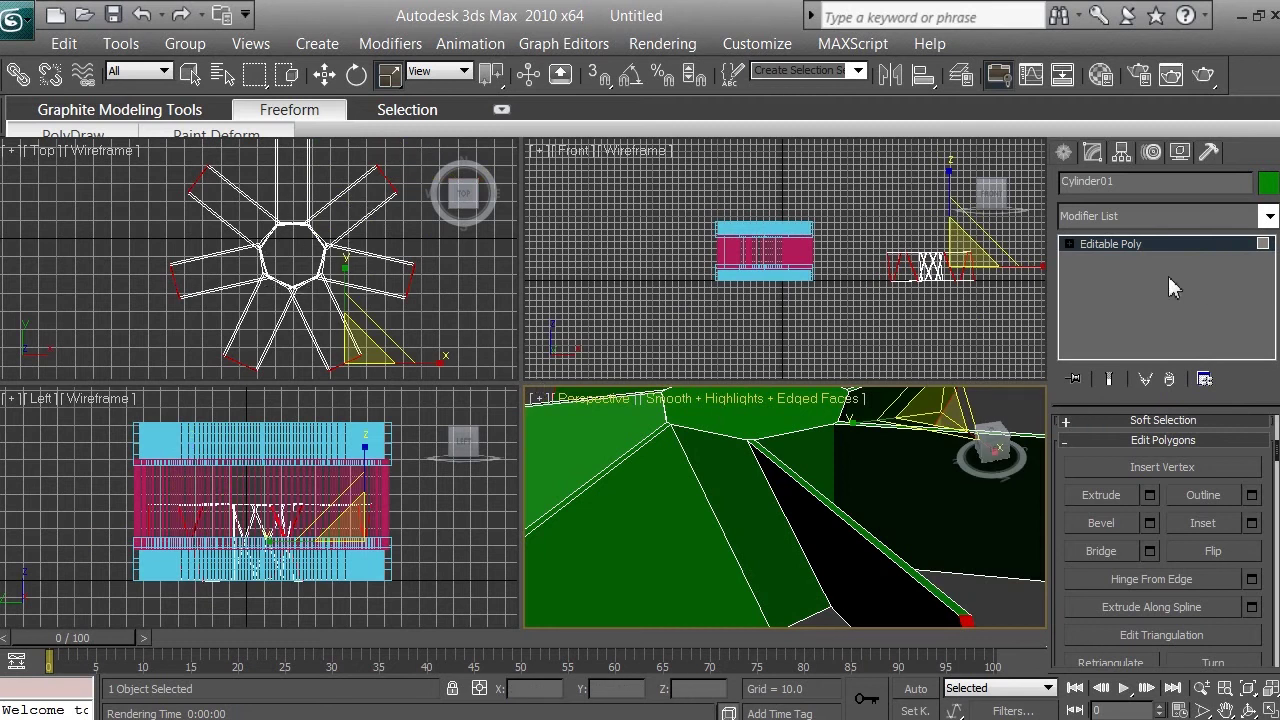
# Step: Leave polygon sub-object editing so the whole fan object is selected
pyautogui.click(1202, 689)
pyautogui.moveTo(848, 543); pyautogui.dragTo(857, 611)
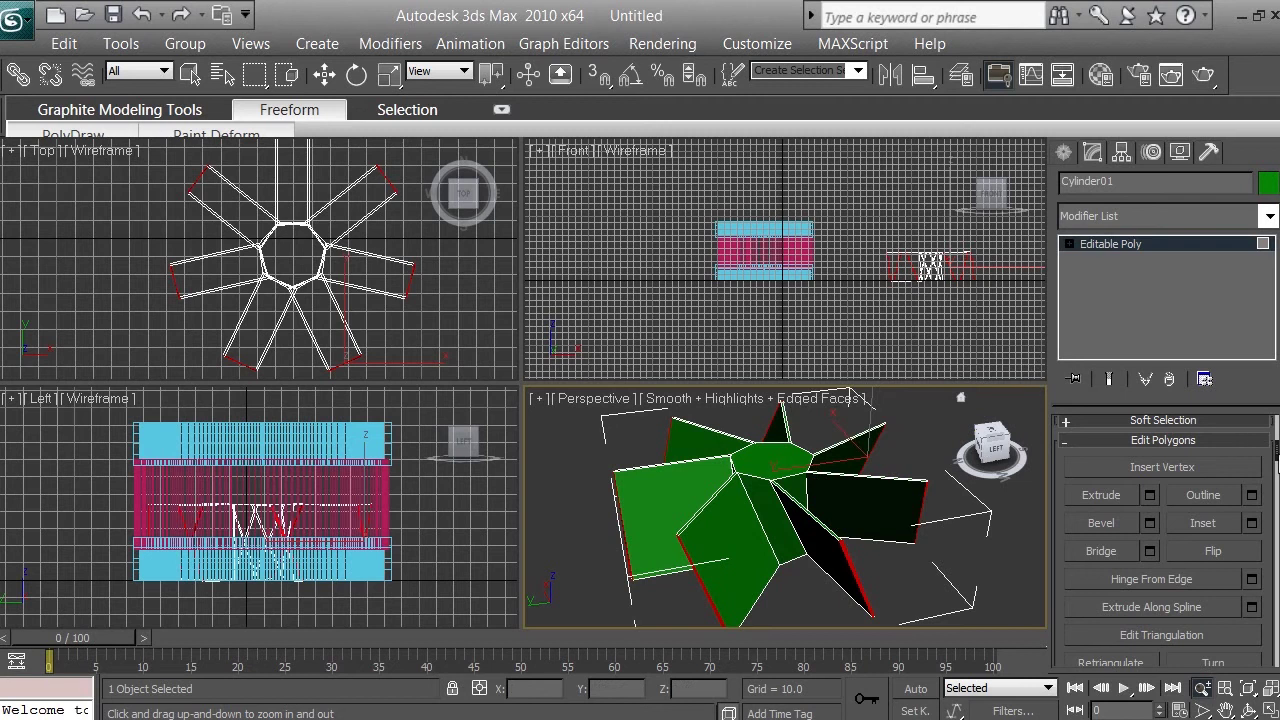
pyautogui.moveTo(1276, 458); pyautogui.dragTo(1276, 427)
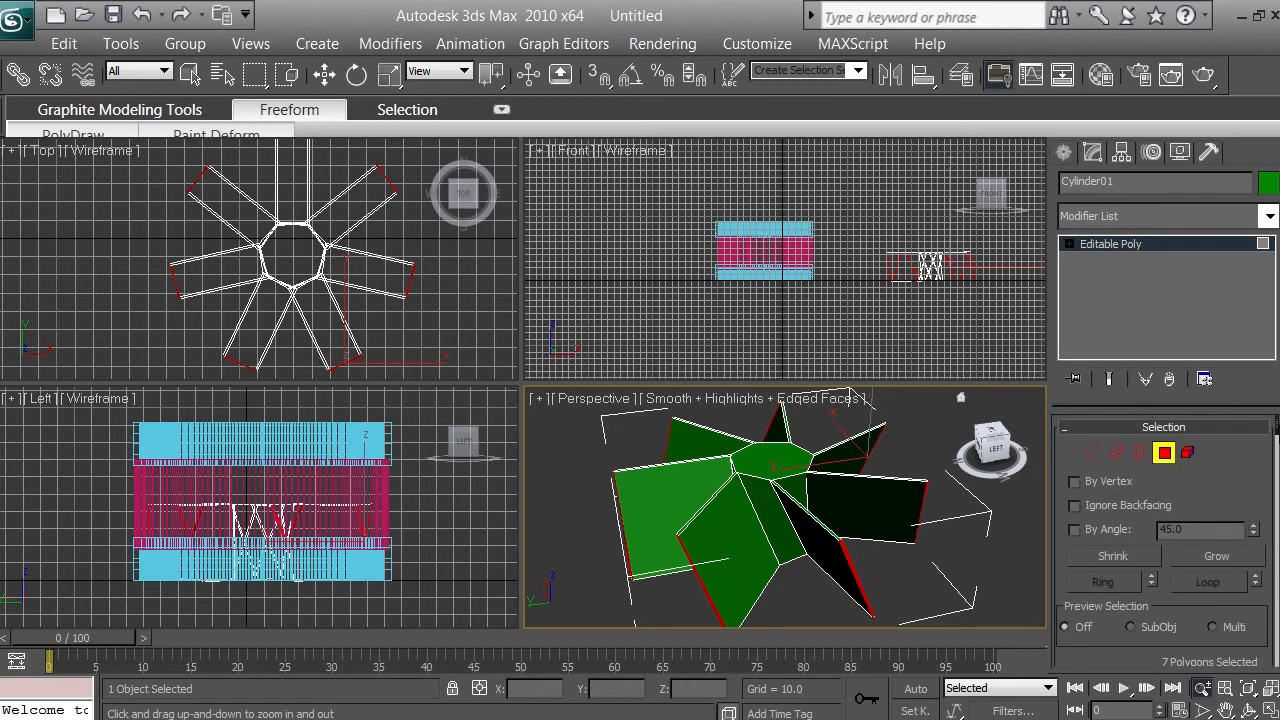
pyautogui.click(1165, 456)
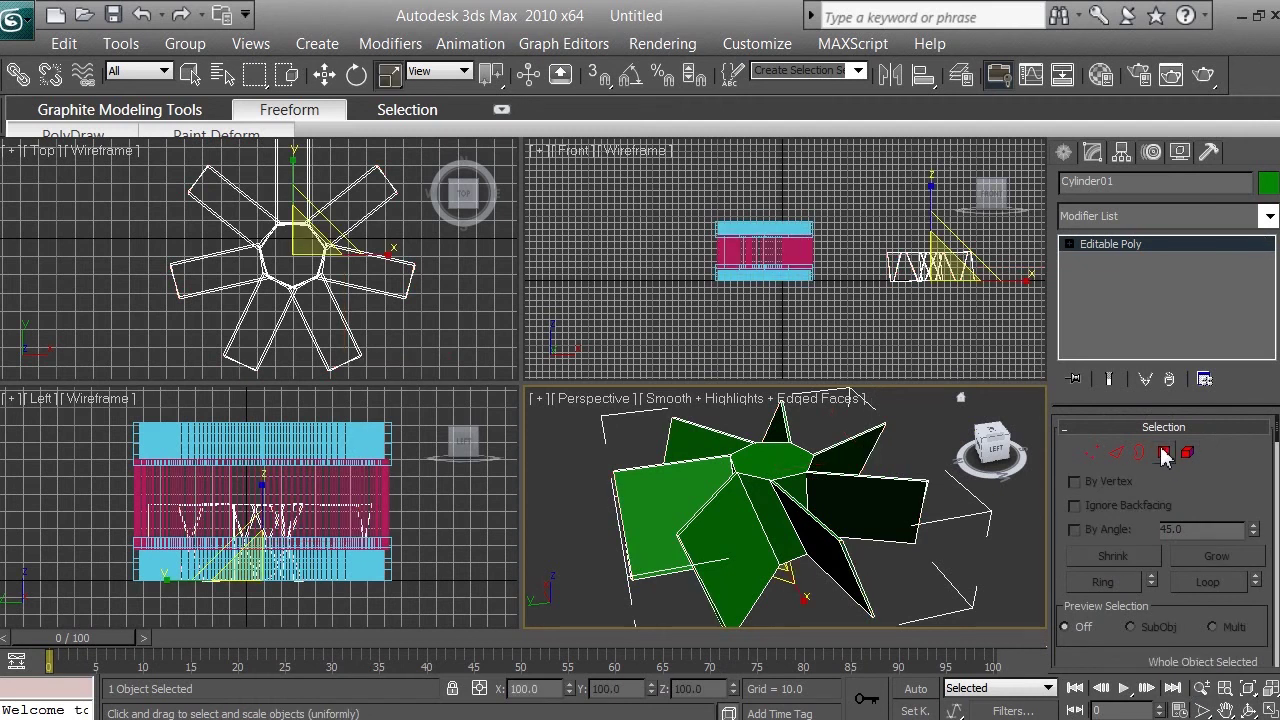
pyautogui.click(860, 556)
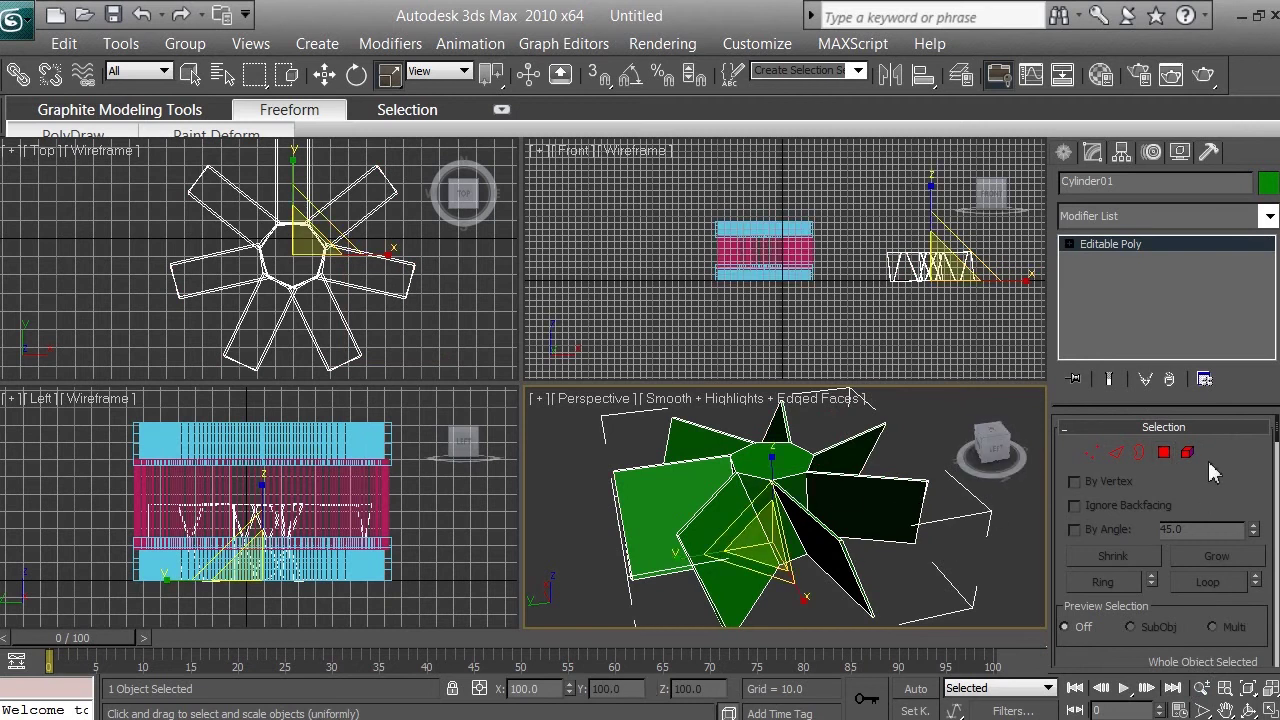
# Step: Apply a Tessellate modifier to the fan object
pyautogui.click(1197, 215)
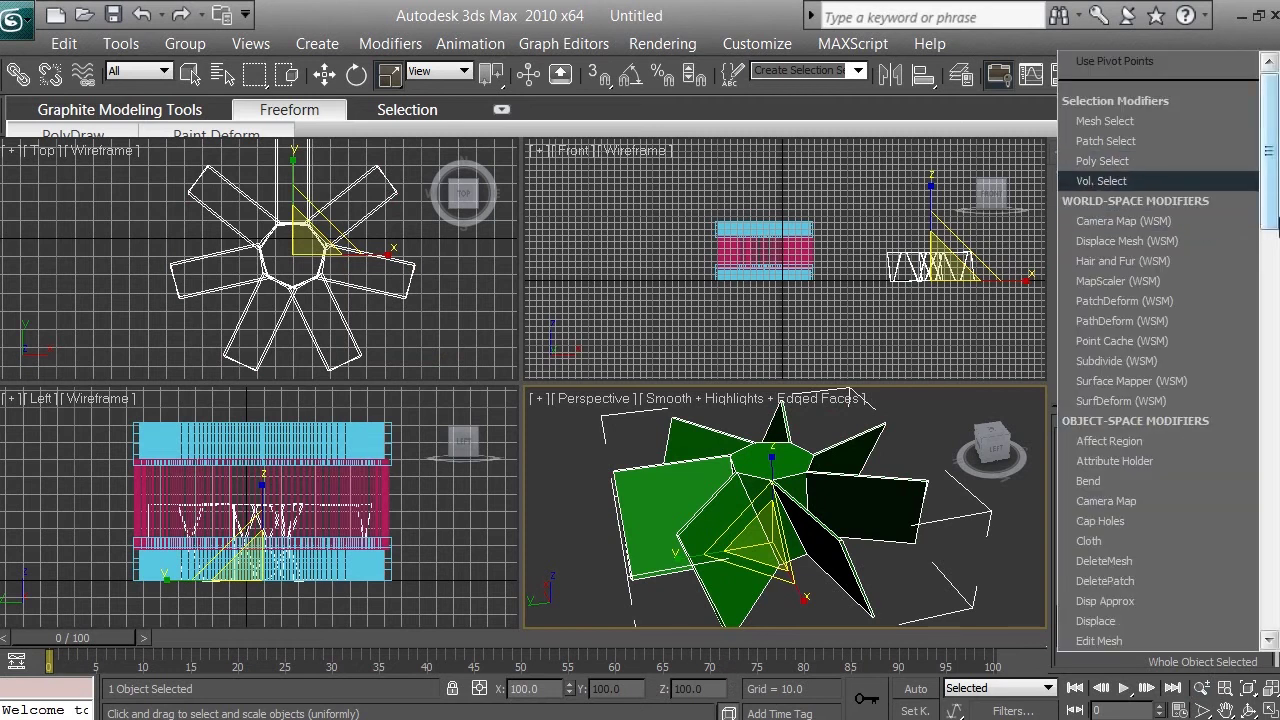
pyautogui.click(1212, 44)
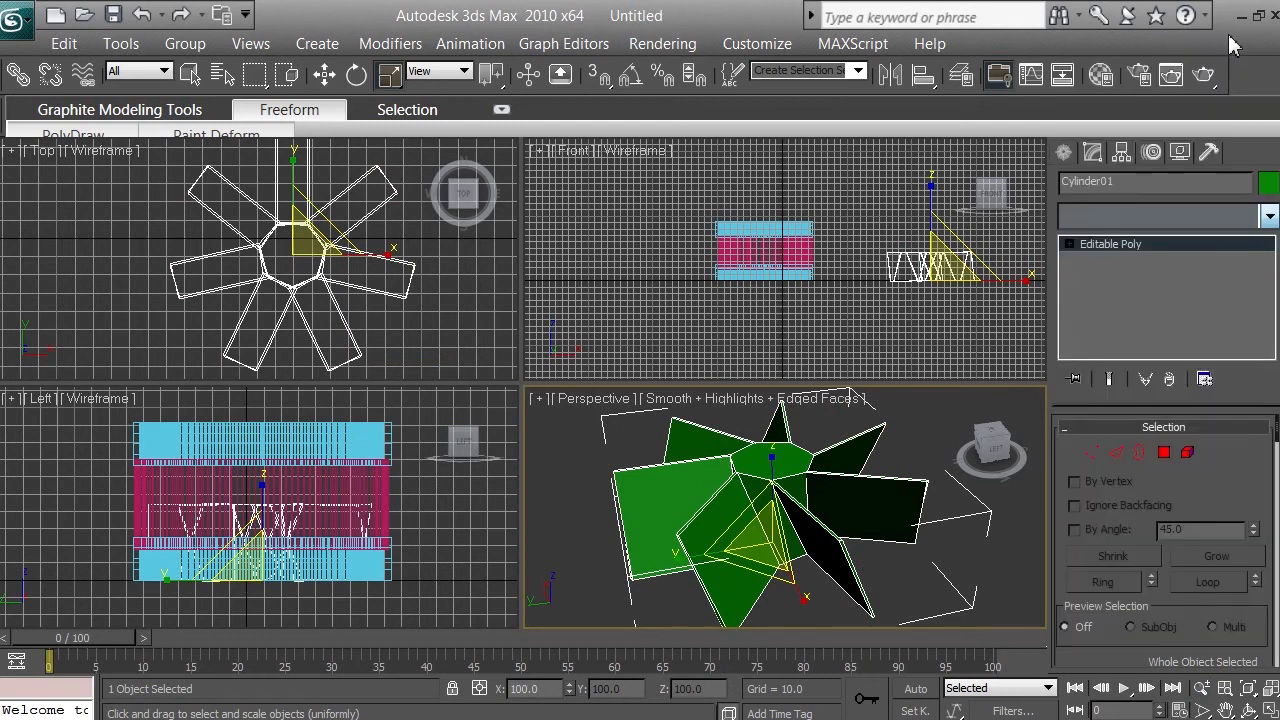
pyautogui.click(1160, 214)
pyautogui.moveTo(1262, 180); pyautogui.dragTo(1274, 545)
pyautogui.click(1127, 466)
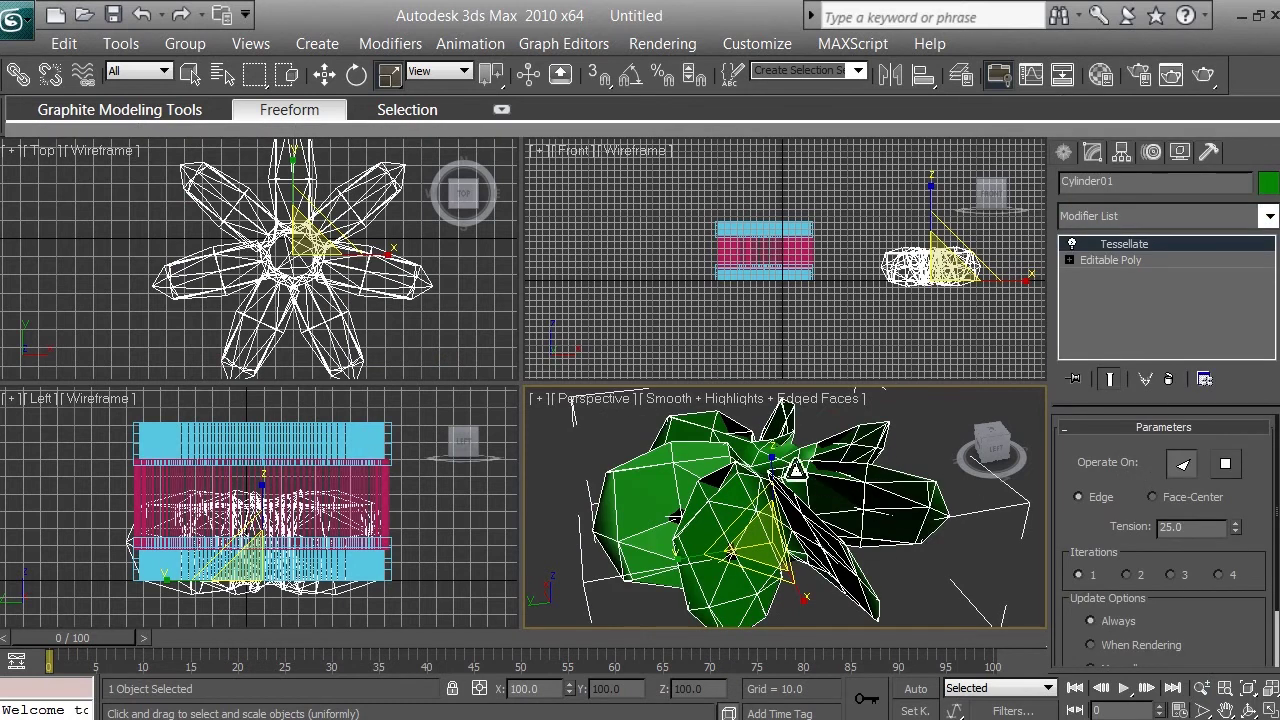
# Step: Inspect the tessellated blades and set the Tessellate modifier's tension to 5
pyautogui.click(1250, 710)
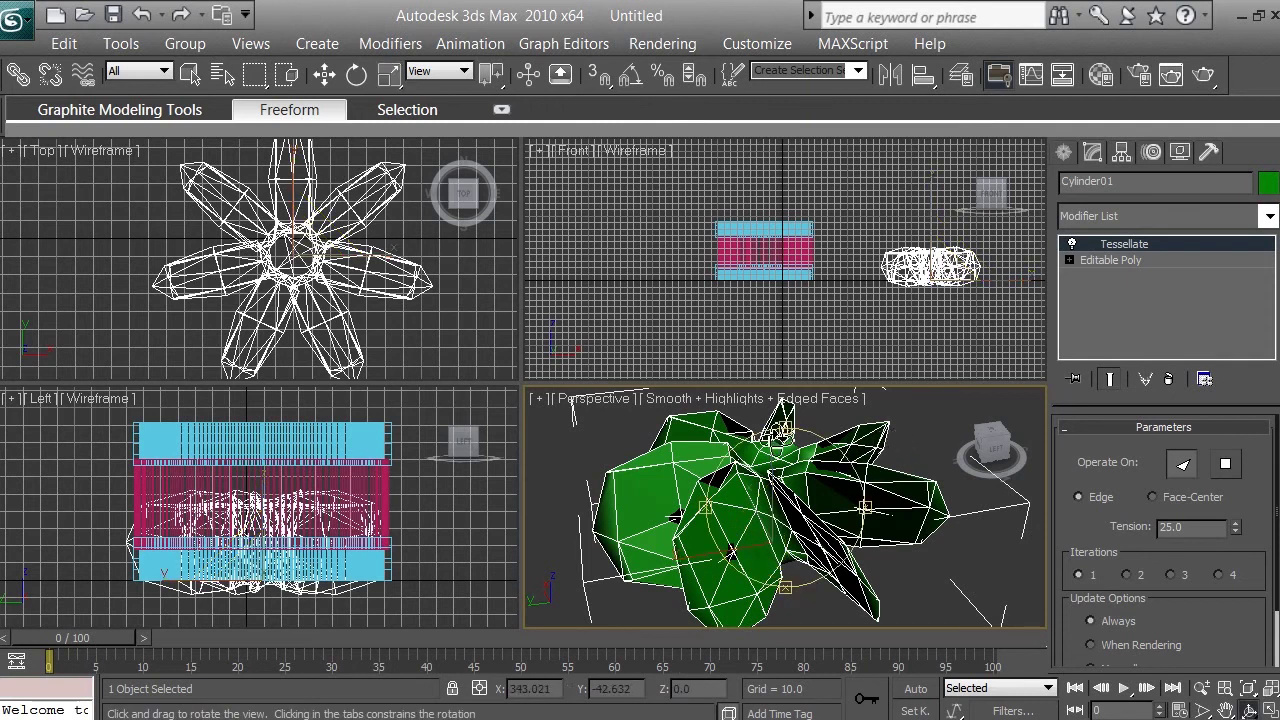
pyautogui.moveTo(782, 428); pyautogui.dragTo(820, 490)
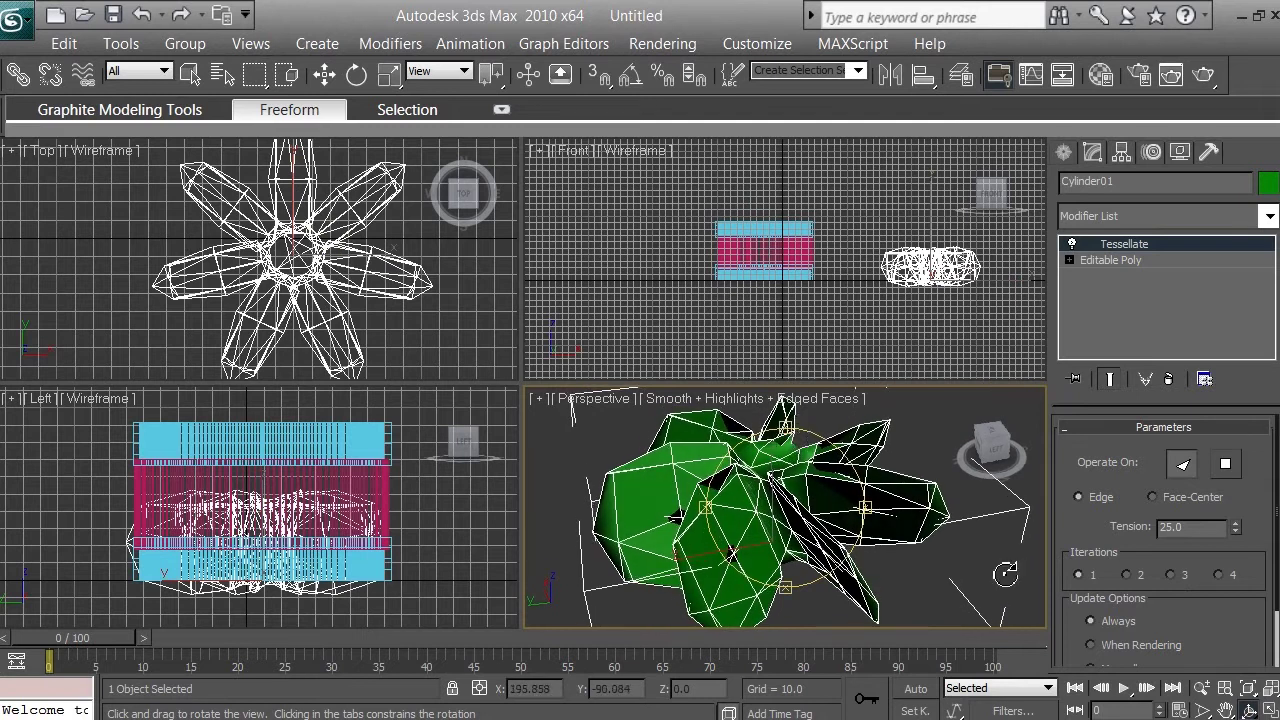
pyautogui.click(1250, 710)
pyautogui.moveTo(788, 428); pyautogui.dragTo(800, 468)
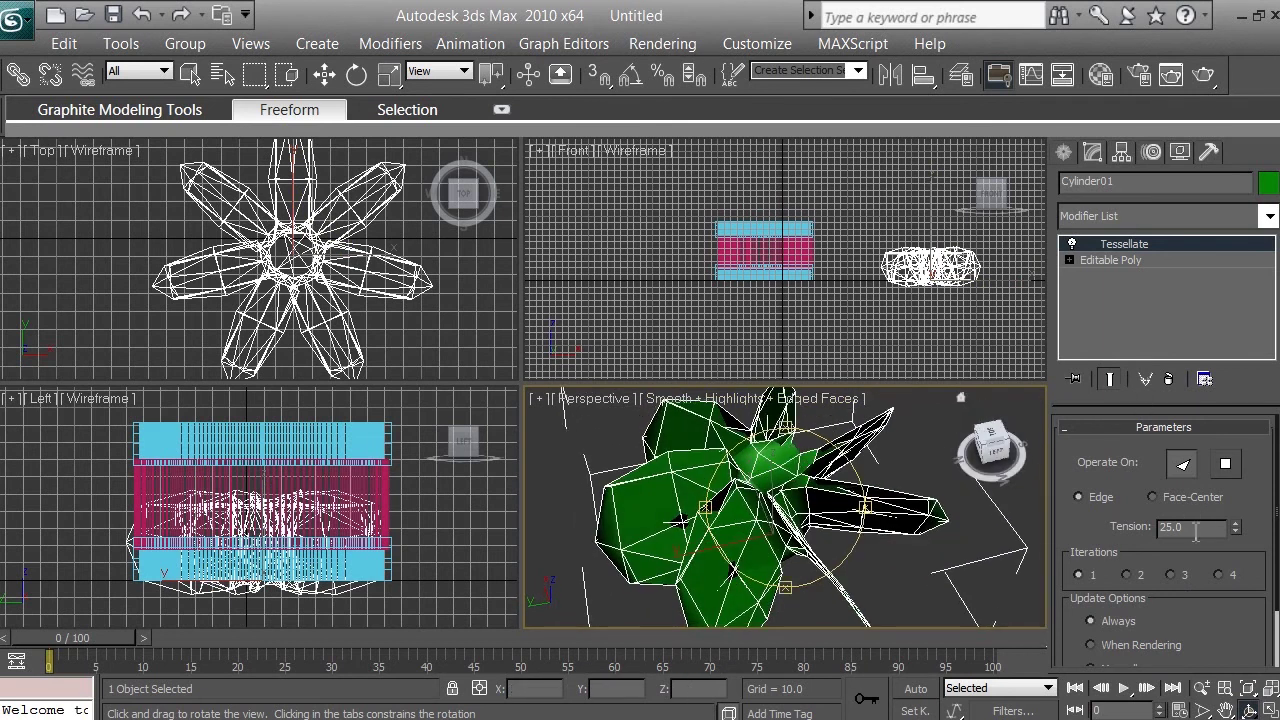
pyautogui.moveTo(1199, 528); pyautogui.dragTo(1150, 526)
pyautogui.write('5')
pyautogui.press('Return')
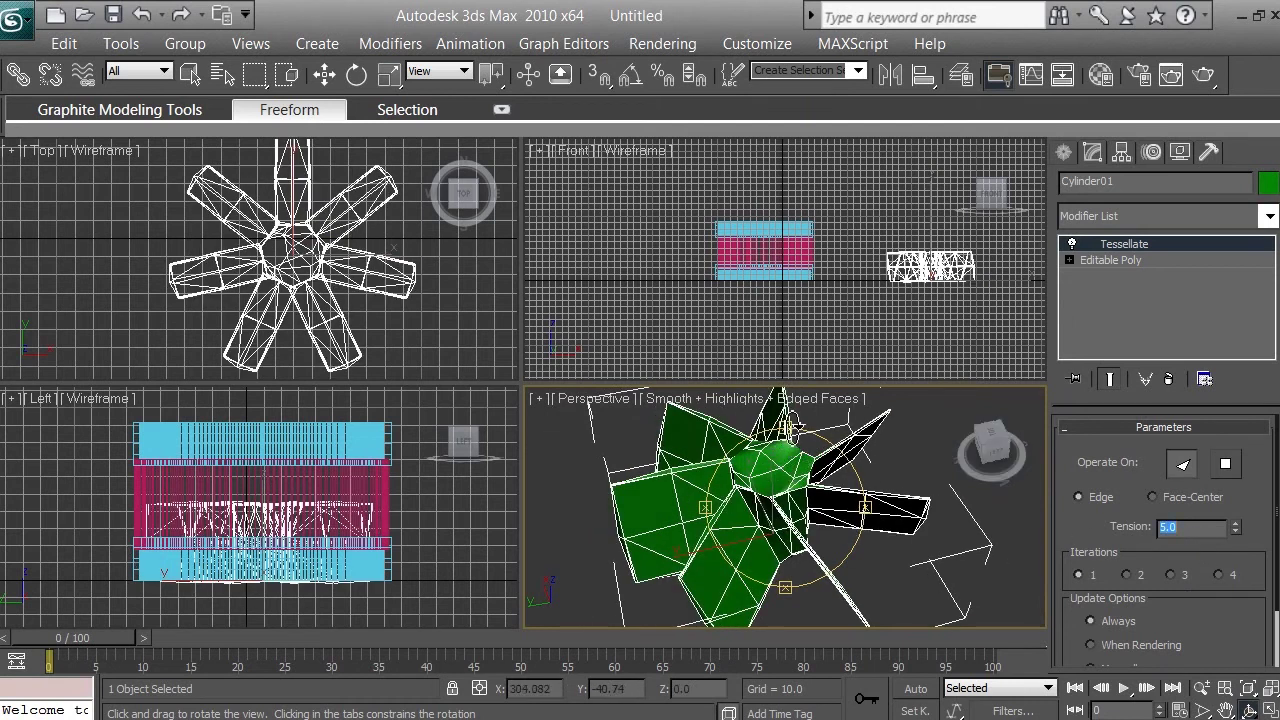
# Step: Check the blade shape and set the Tessellate modifier's tension to 7
pyautogui.moveTo(794, 430)
pyautogui.mouseDown()
pyautogui.moveTo(797, 496)
pyautogui.moveTo(802, 414)
pyautogui.mouseUp()
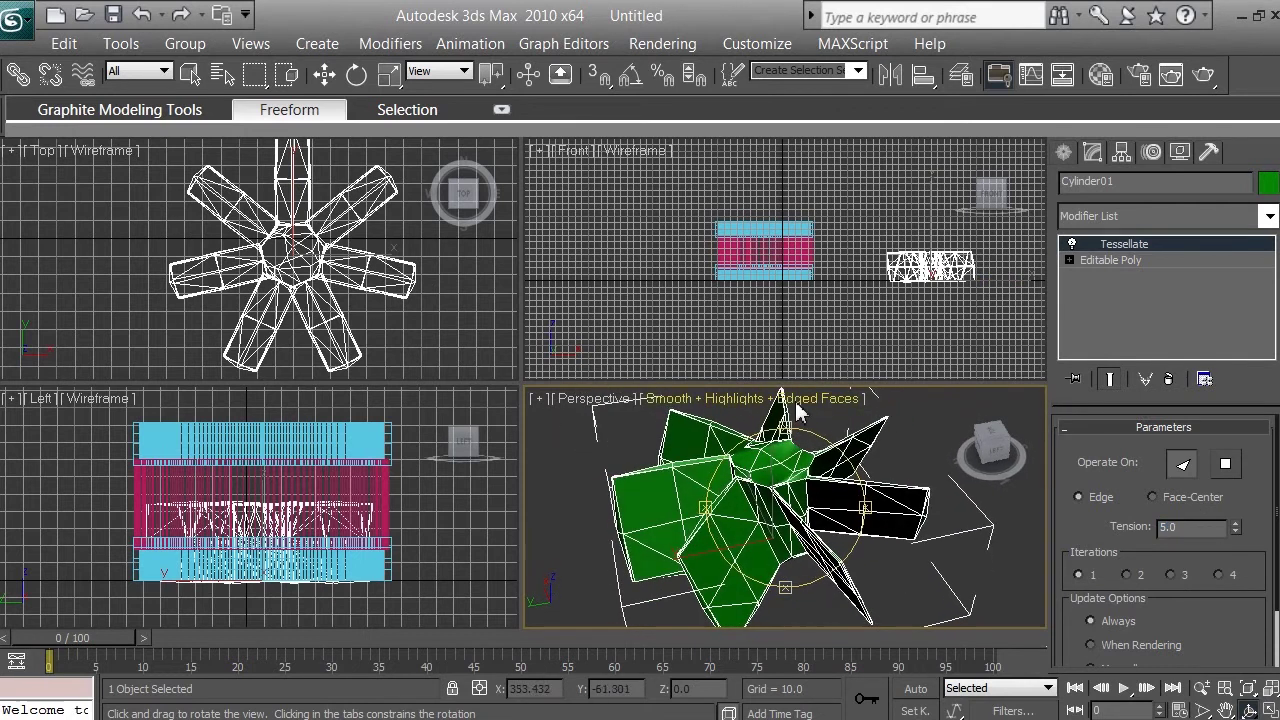
pyautogui.click(1205, 527)
pyautogui.write('7')
pyautogui.press('Return')
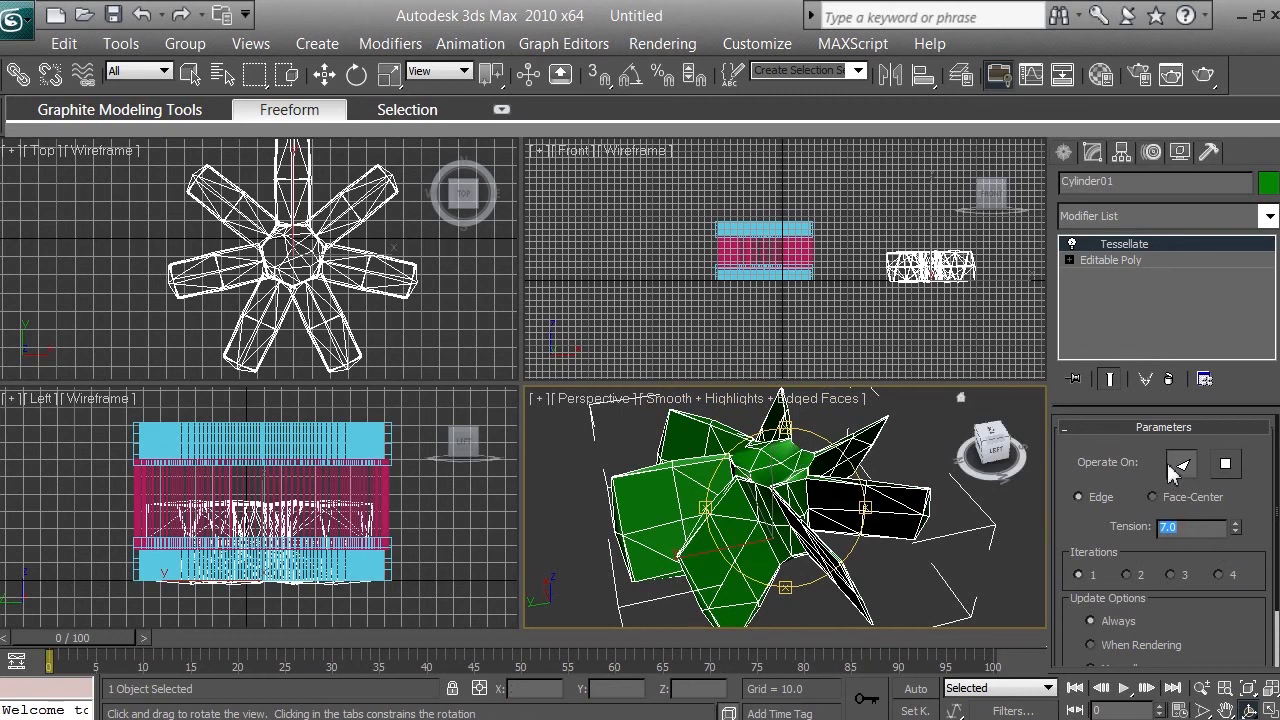
# Step: Compare the Tessellate modifier's face and polygon modes, keep it operating on polygons, and inspect the blades
pyautogui.click(1227, 466)
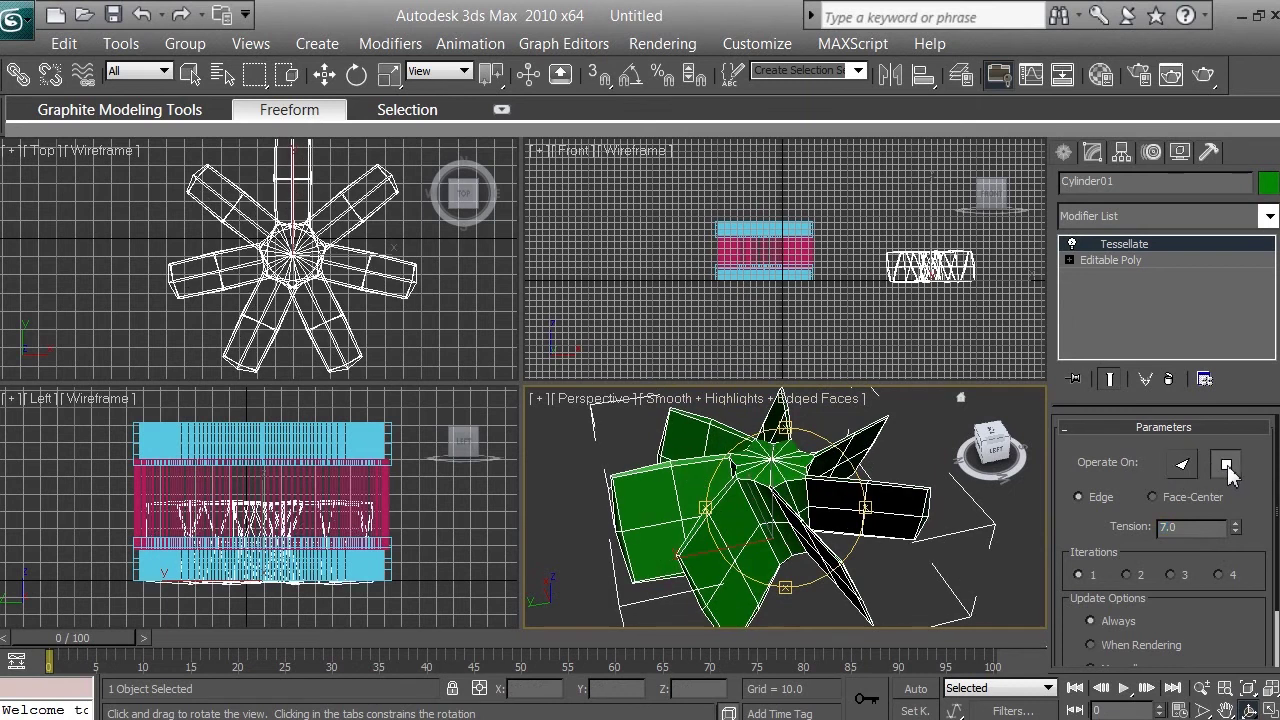
pyautogui.click(1183, 466)
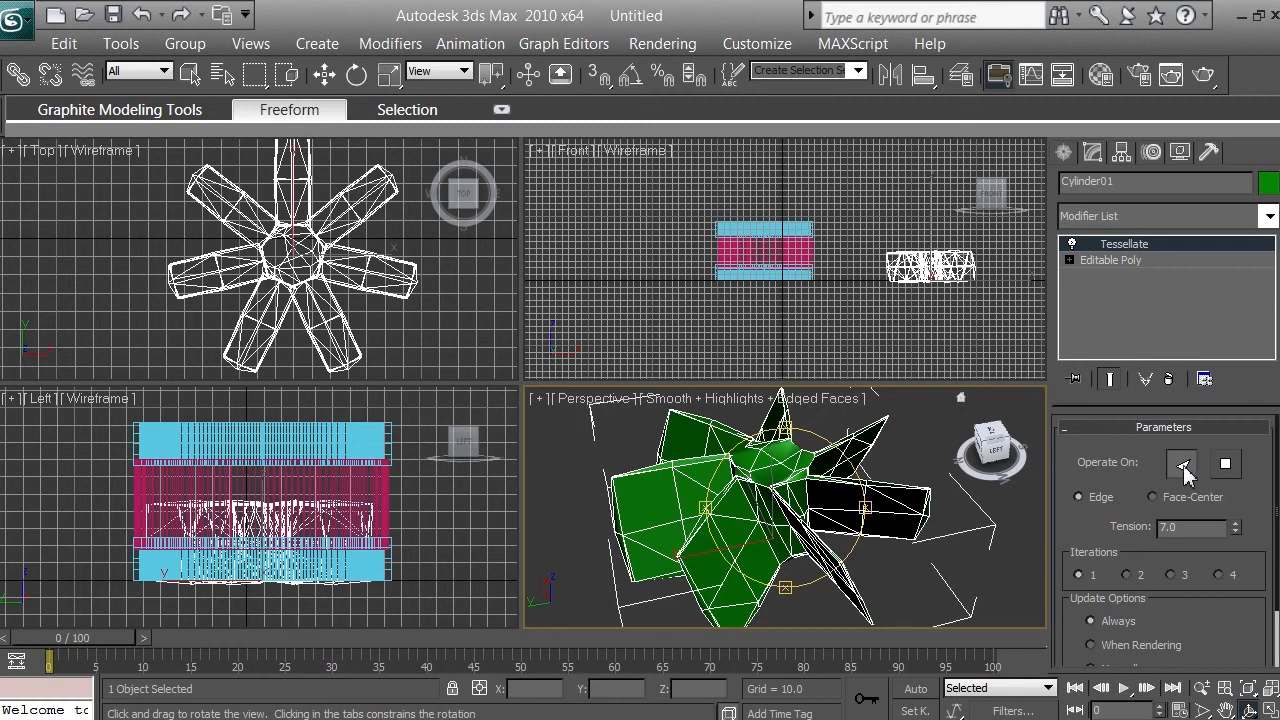
pyautogui.click(1226, 463)
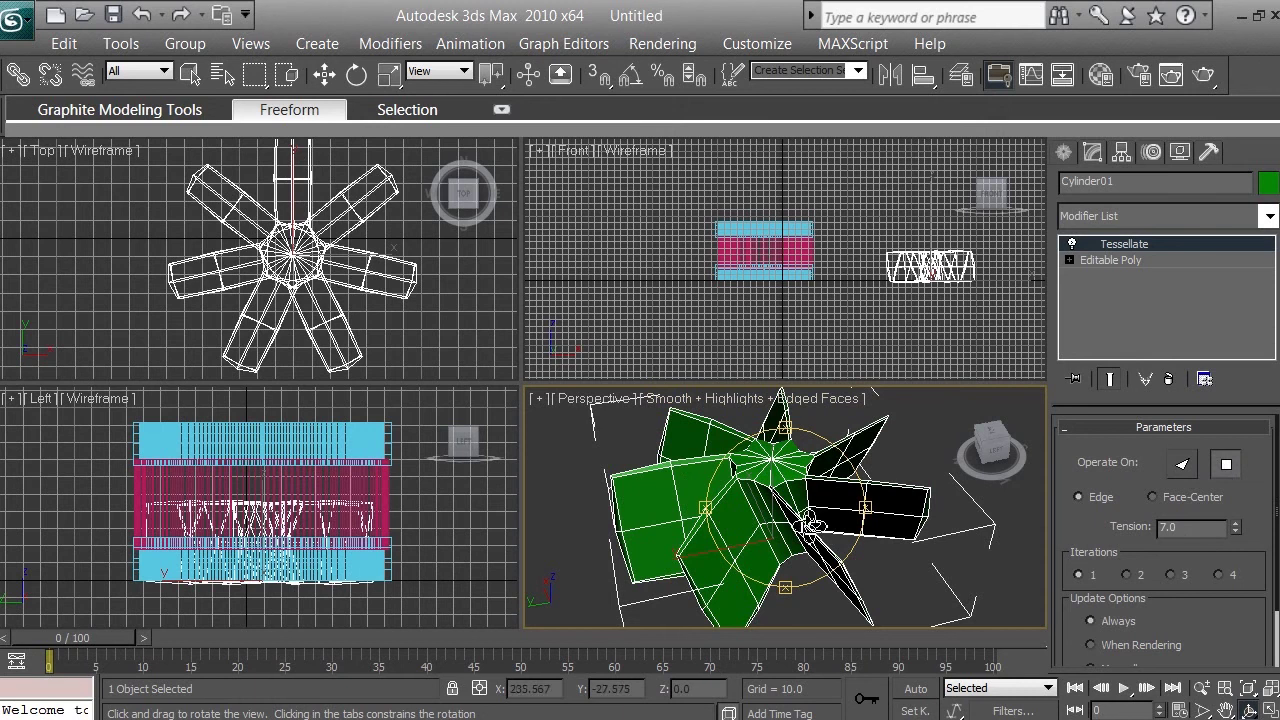
pyautogui.moveTo(796, 436); pyautogui.dragTo(812, 507)
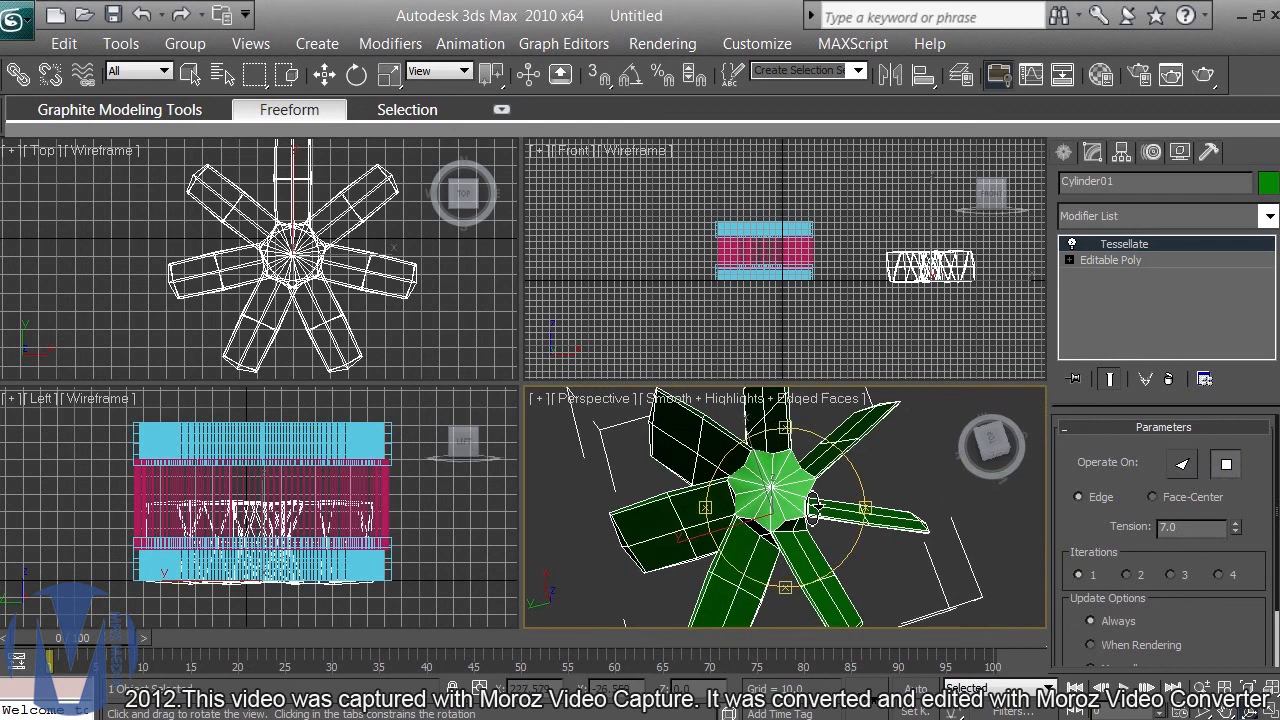
pyautogui.moveTo(788, 432); pyautogui.dragTo(795, 386)
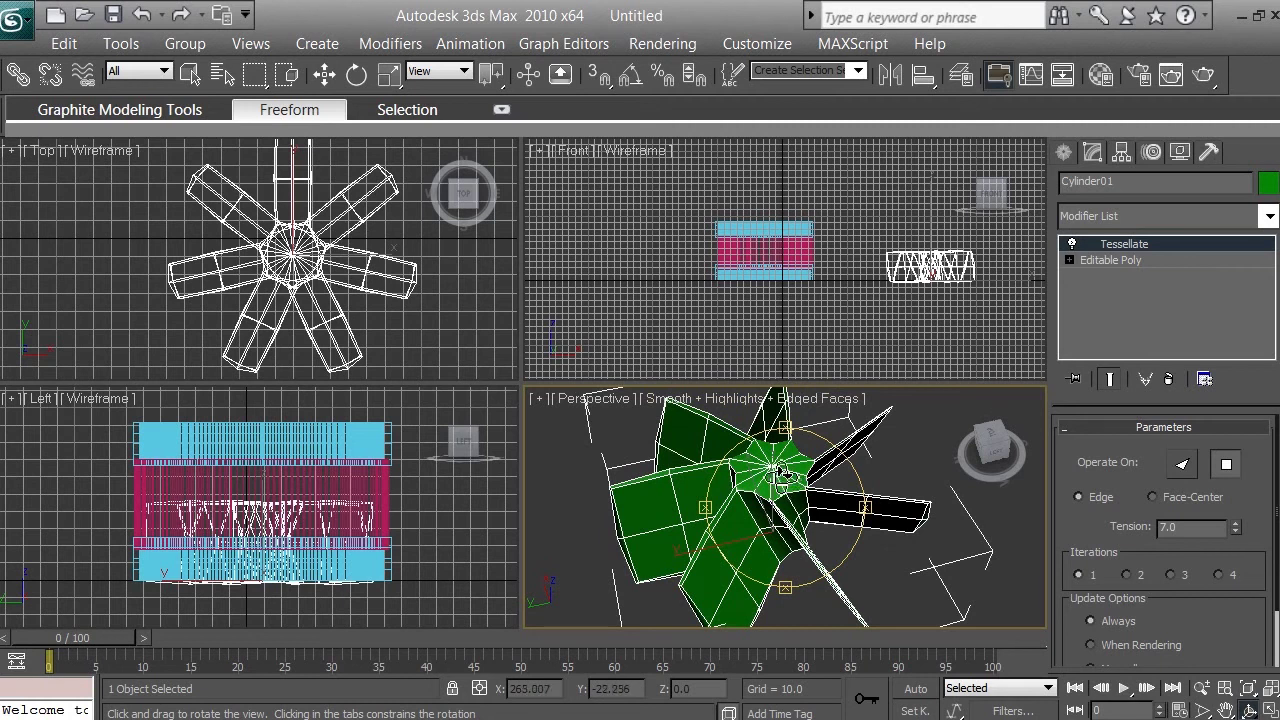
# Step: Save the scene as PCFanFins in the scenes folder, using the 3ds Max (*.max) file type
pyautogui.click(14, 20)
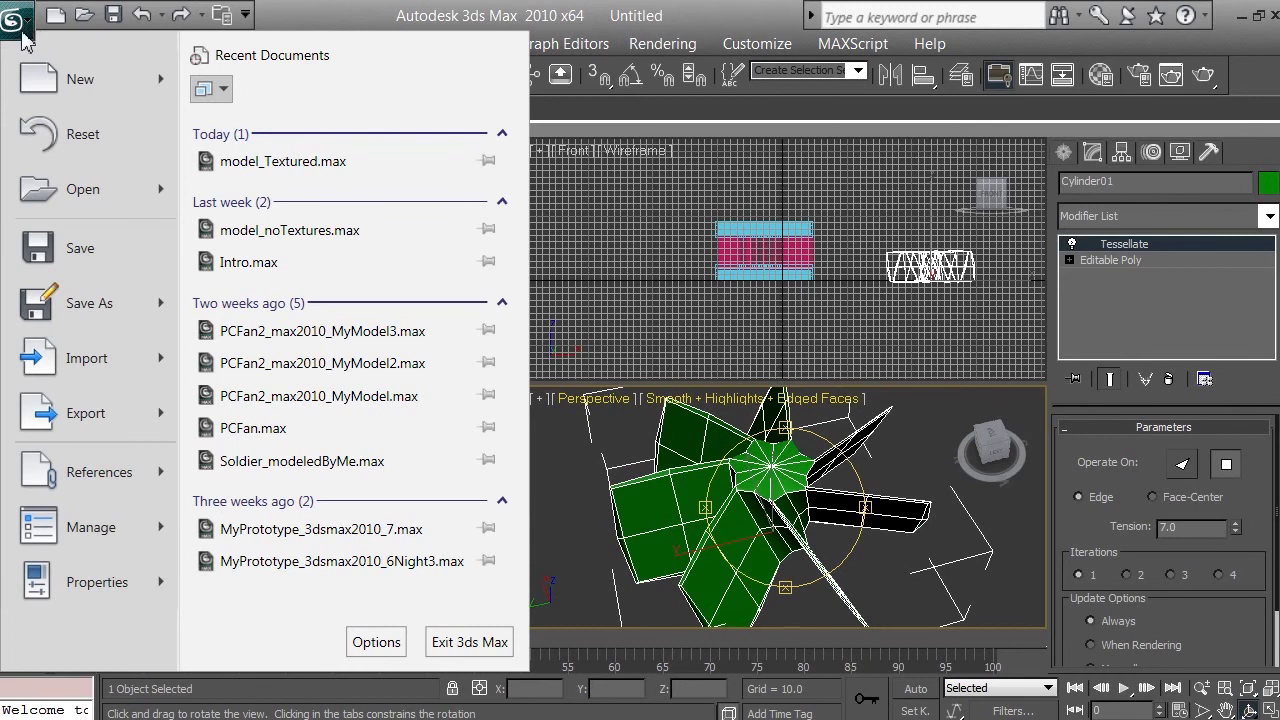
pyautogui.click(96, 305)
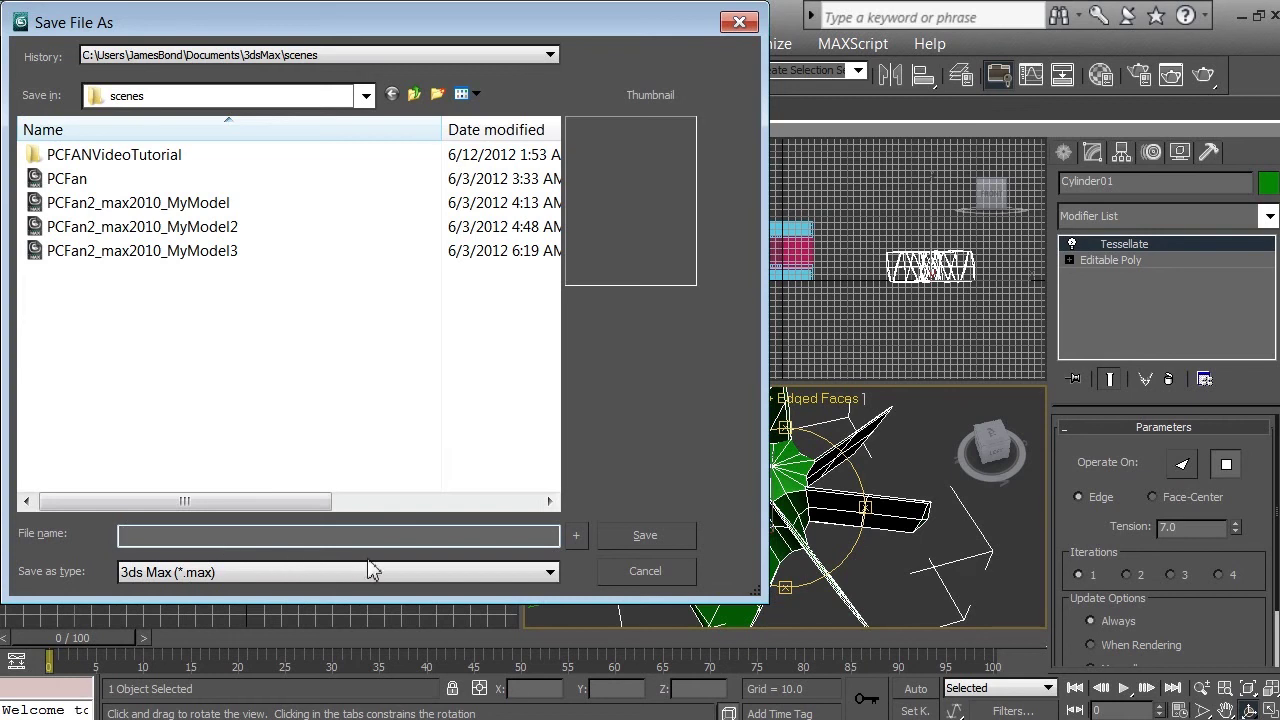
pyautogui.write('PCFan')
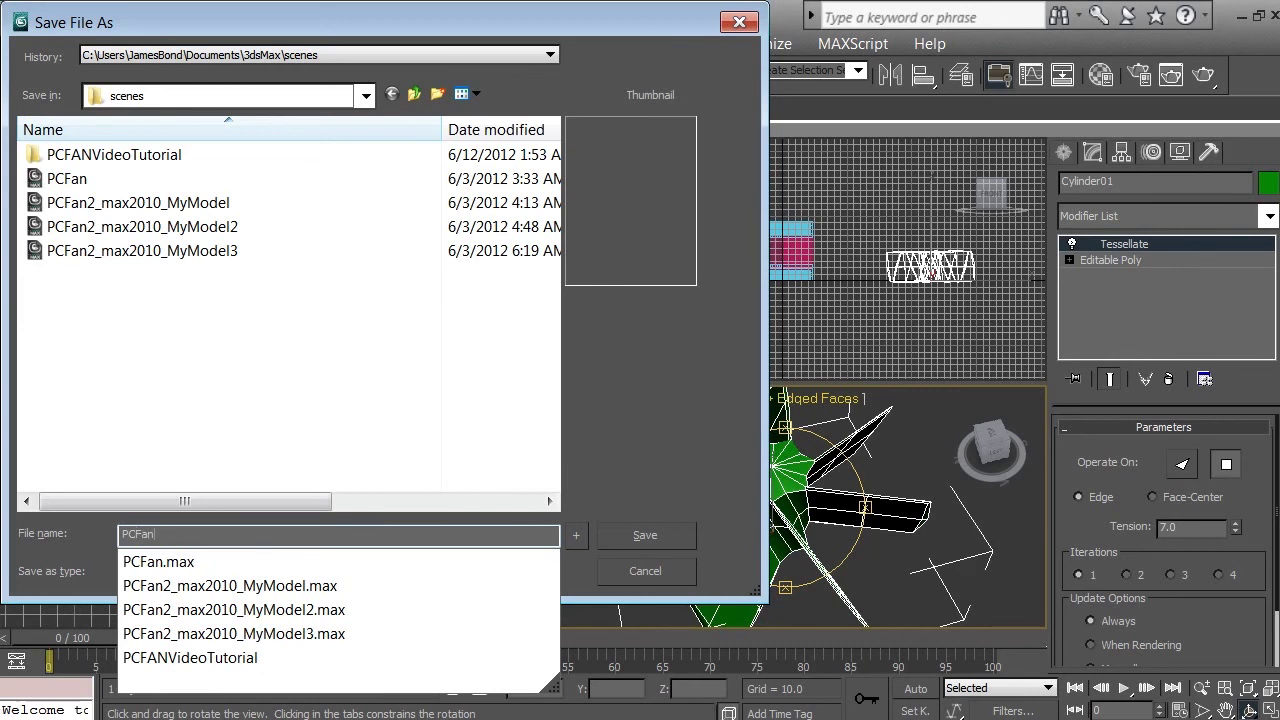
pyautogui.write('Fins')
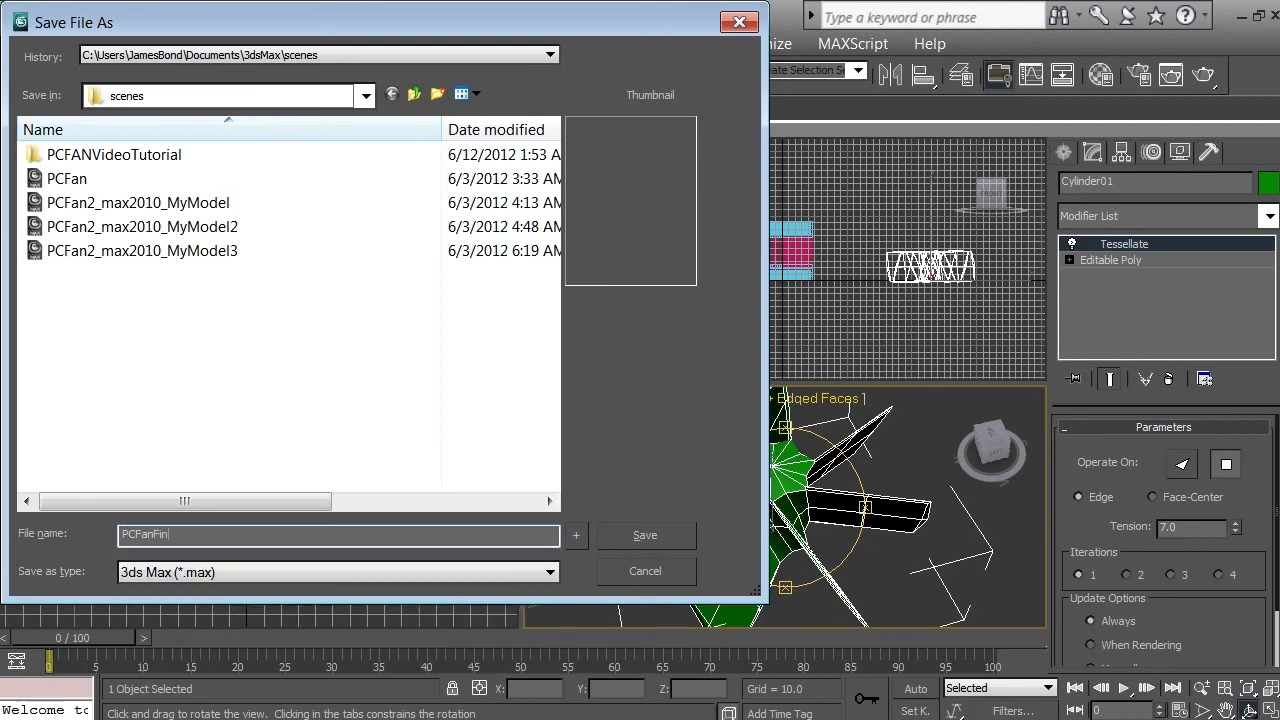
pyautogui.click(658, 540)
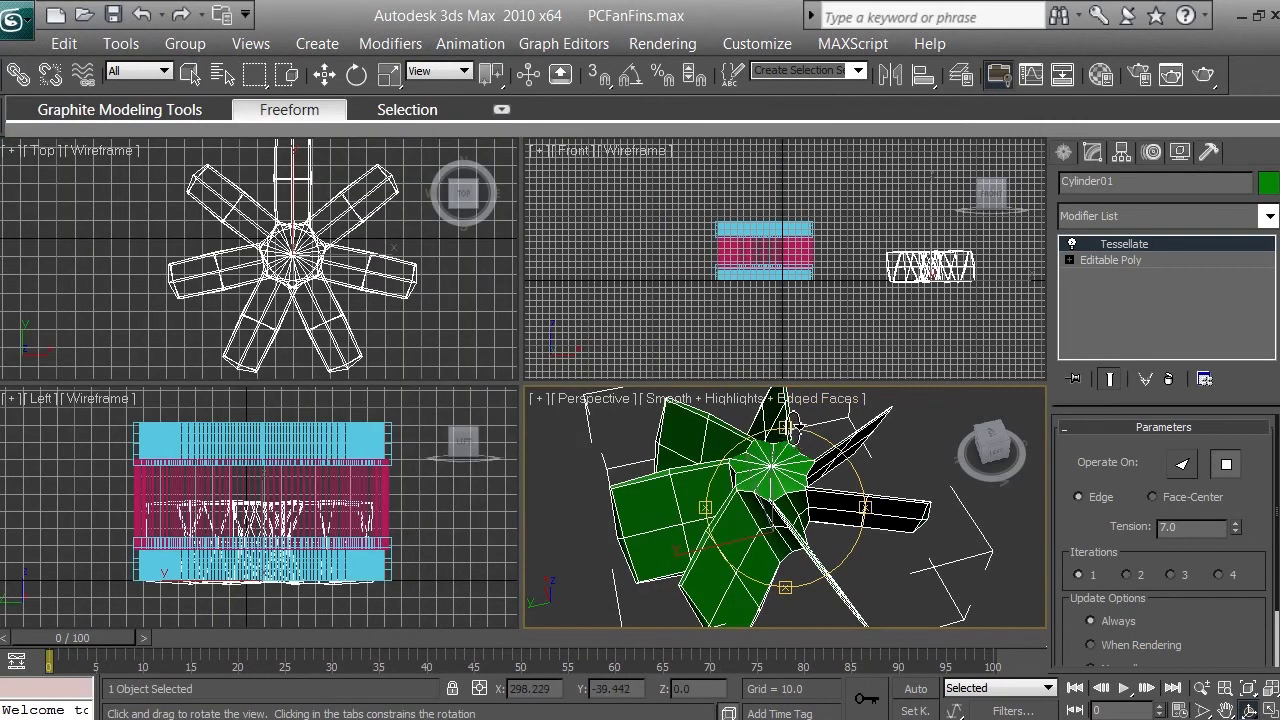
# Step: Add a MeshSmooth modifier on top of Tessellate to round the fan blades
pyautogui.moveTo(789, 428); pyautogui.dragTo(785, 442)
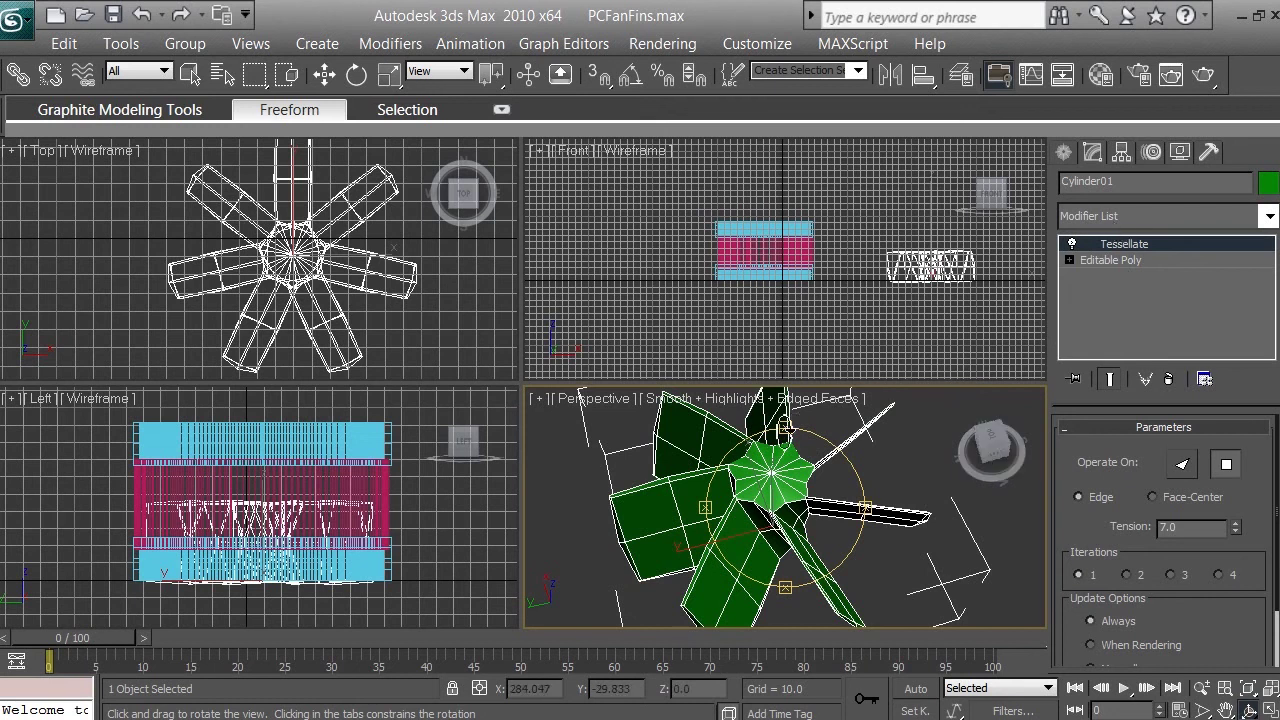
pyautogui.moveTo(790, 432)
pyautogui.mouseDown()
pyautogui.moveTo(800, 400)
pyautogui.moveTo(792, 425)
pyautogui.mouseUp()
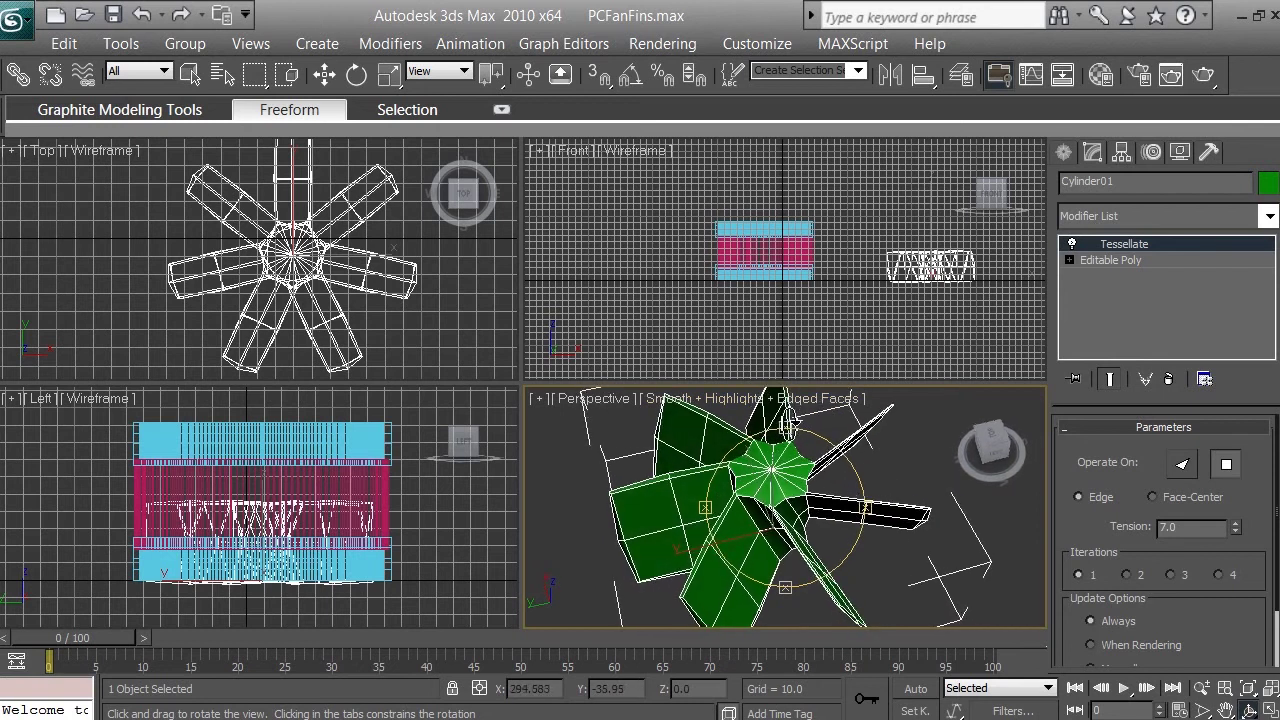
pyautogui.click(1132, 215)
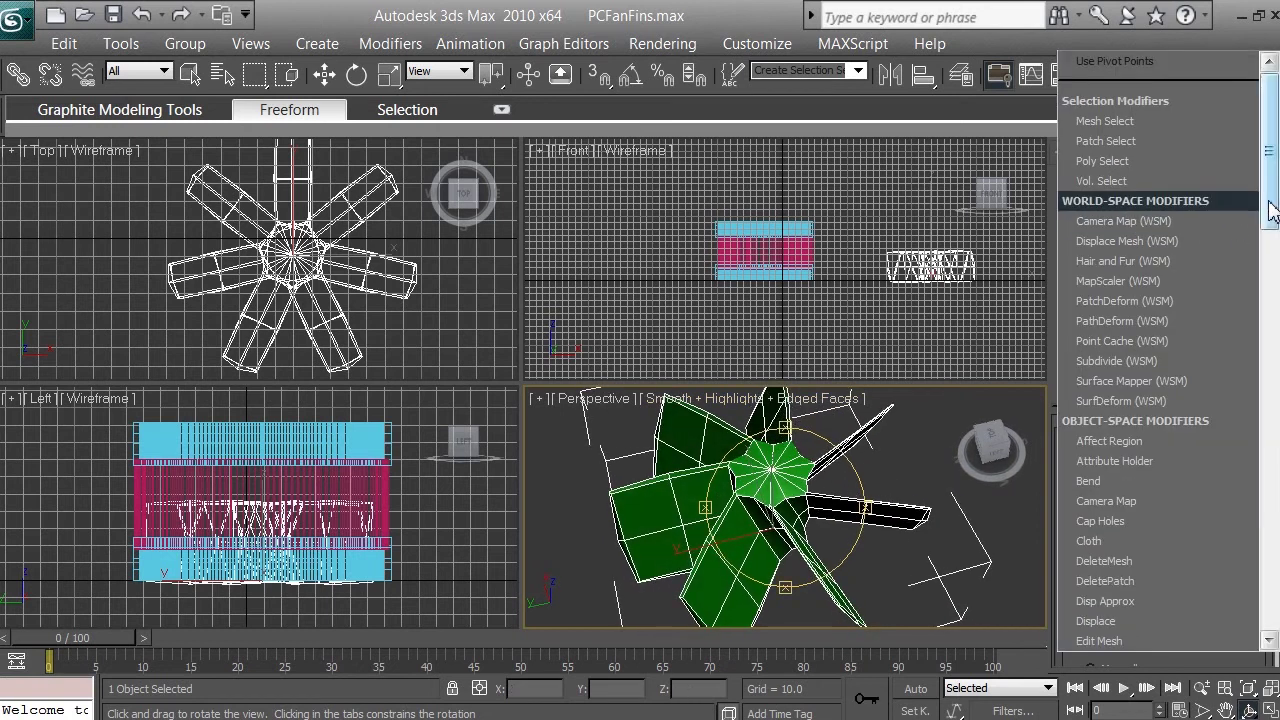
pyautogui.moveTo(1270, 205); pyautogui.dragTo(1266, 430)
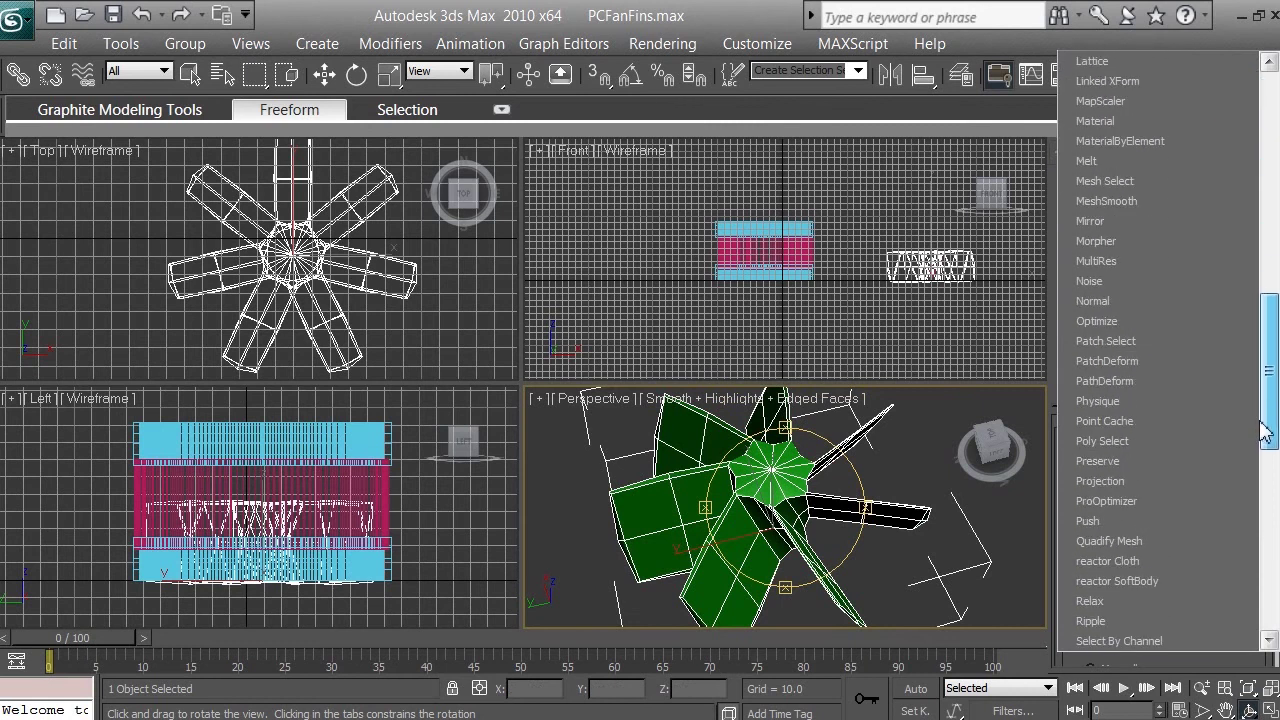
pyautogui.click(1148, 202)
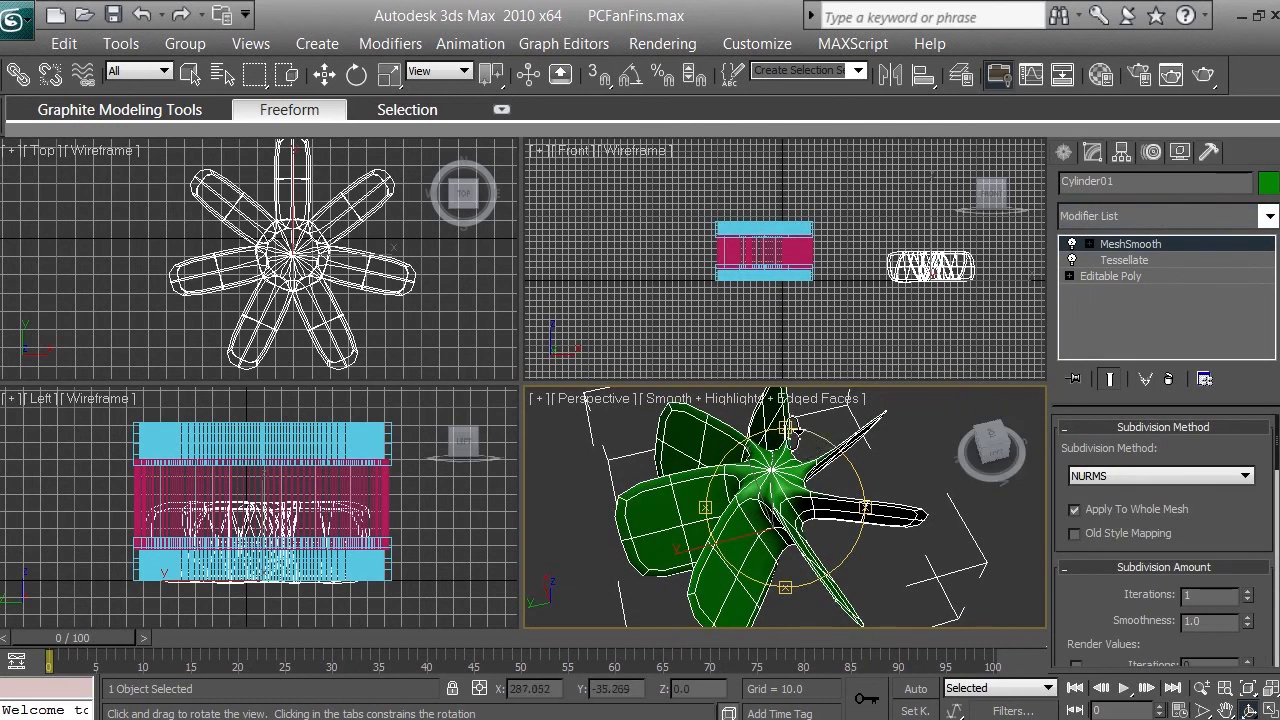
# Step: Inspect the smoothed hub and blades from several angles and compare them with the reference fan photo
pyautogui.moveTo(790, 428); pyautogui.dragTo(800, 458)
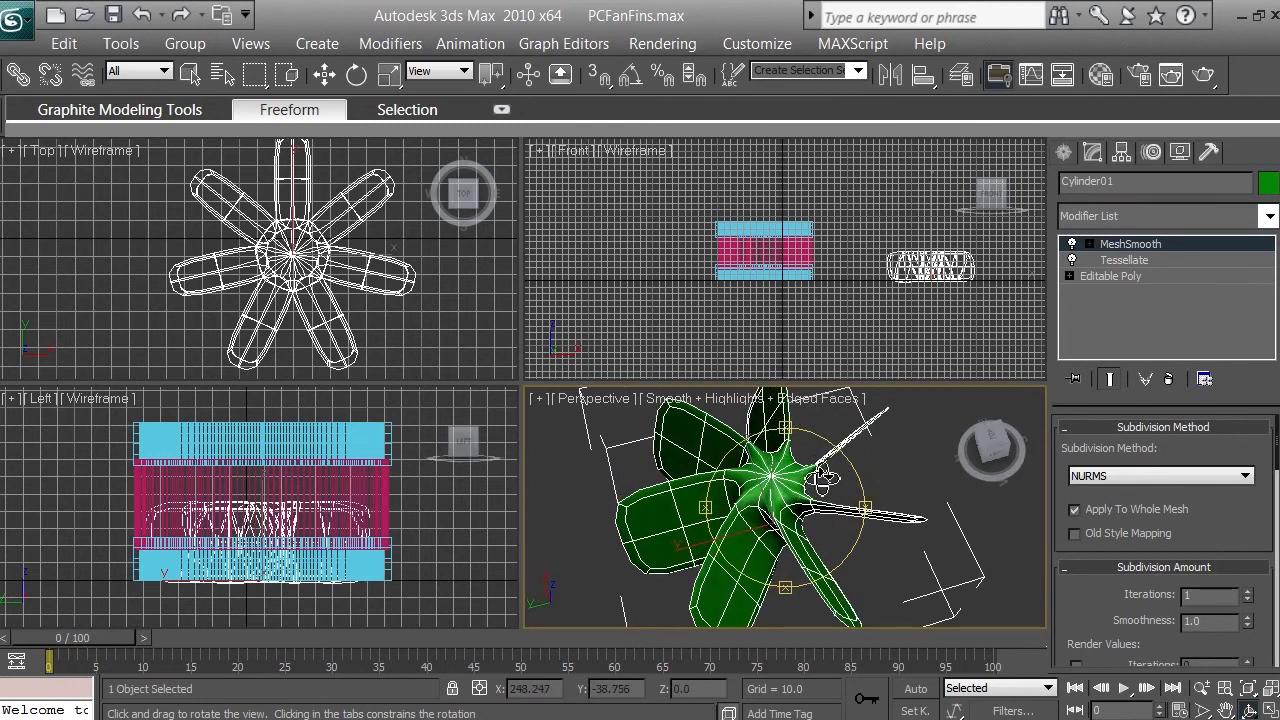
pyautogui.moveTo(797, 445); pyautogui.dragTo(797, 448)
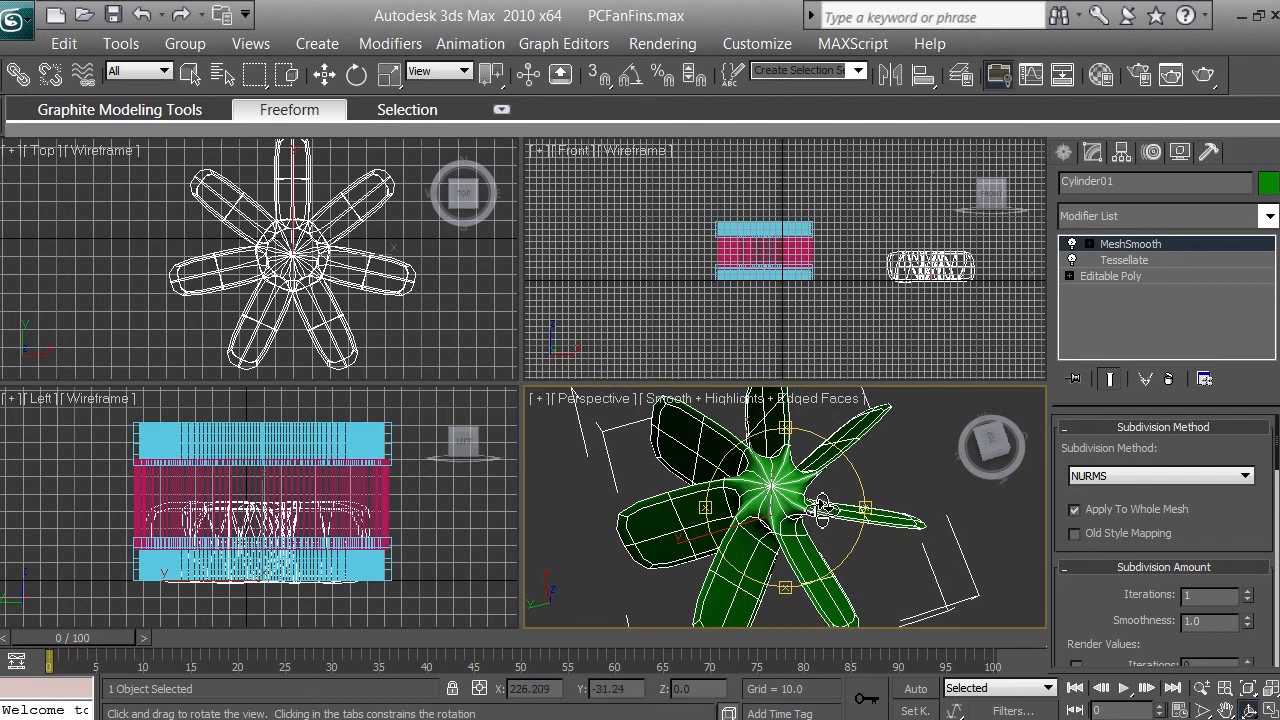
pyautogui.hotkey('alt', 'Tab')
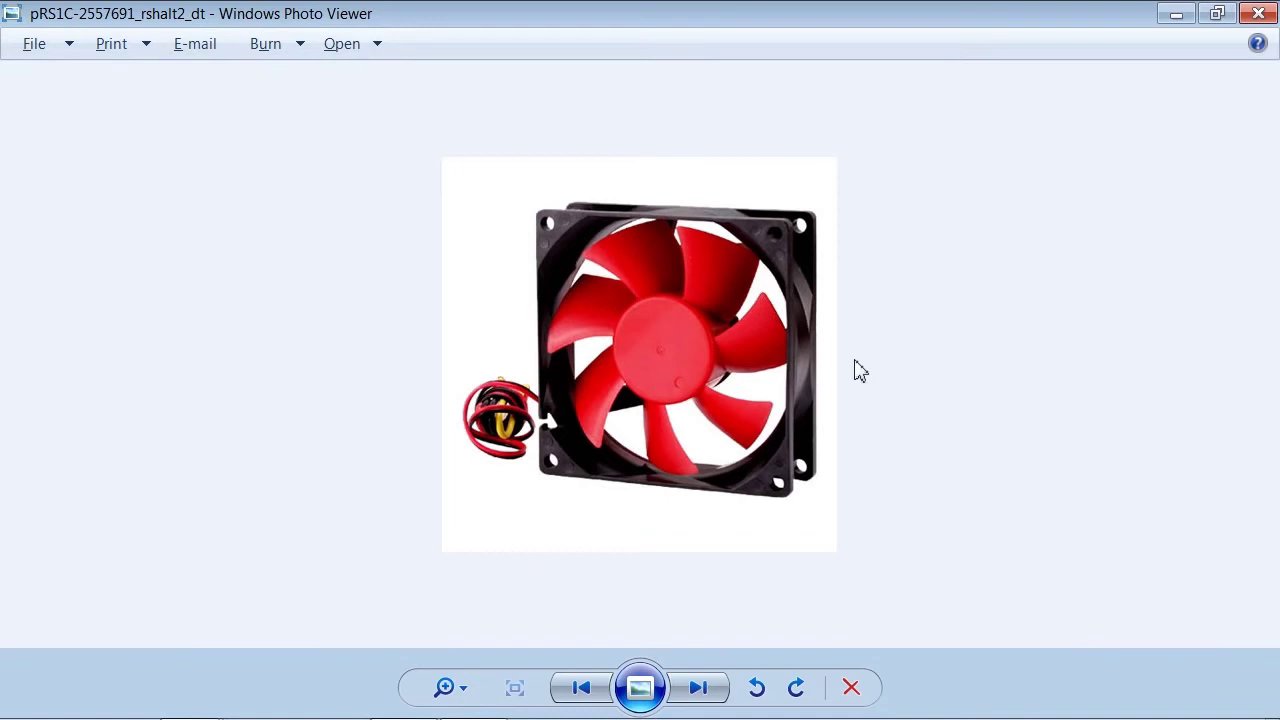
pyautogui.click(1177, 16)
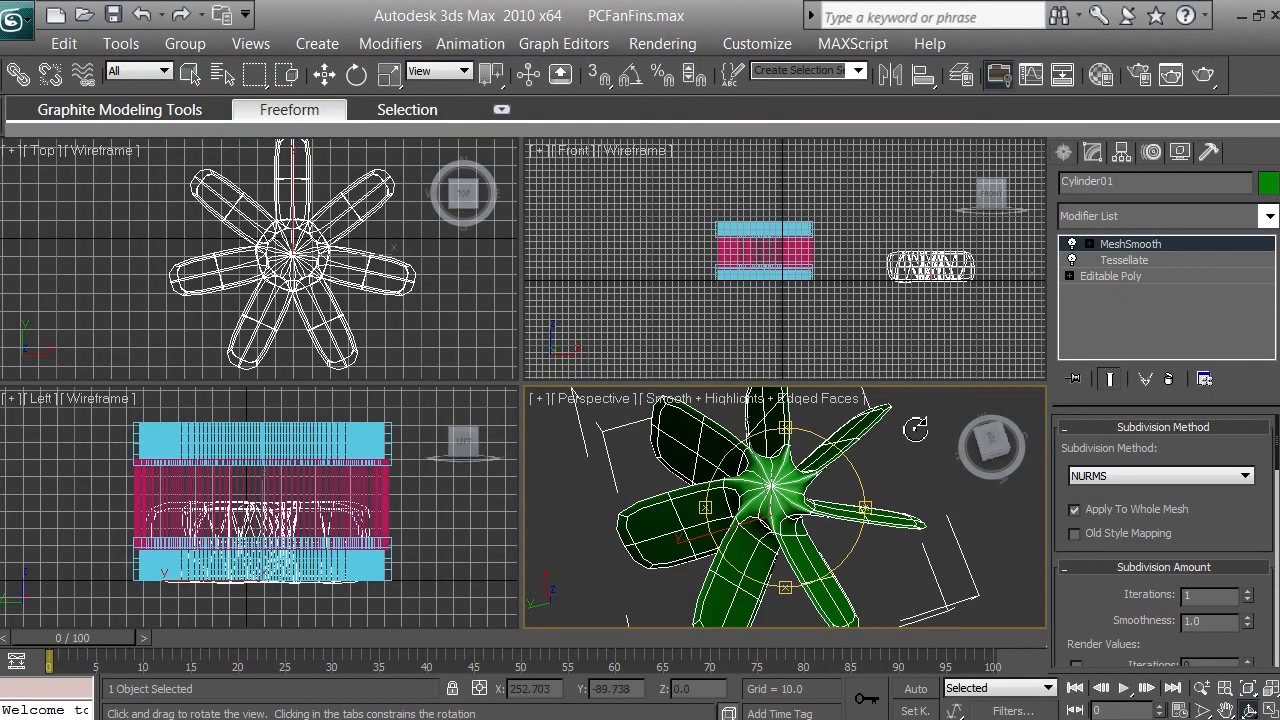
pyautogui.moveTo(784, 435); pyautogui.dragTo(806, 404)
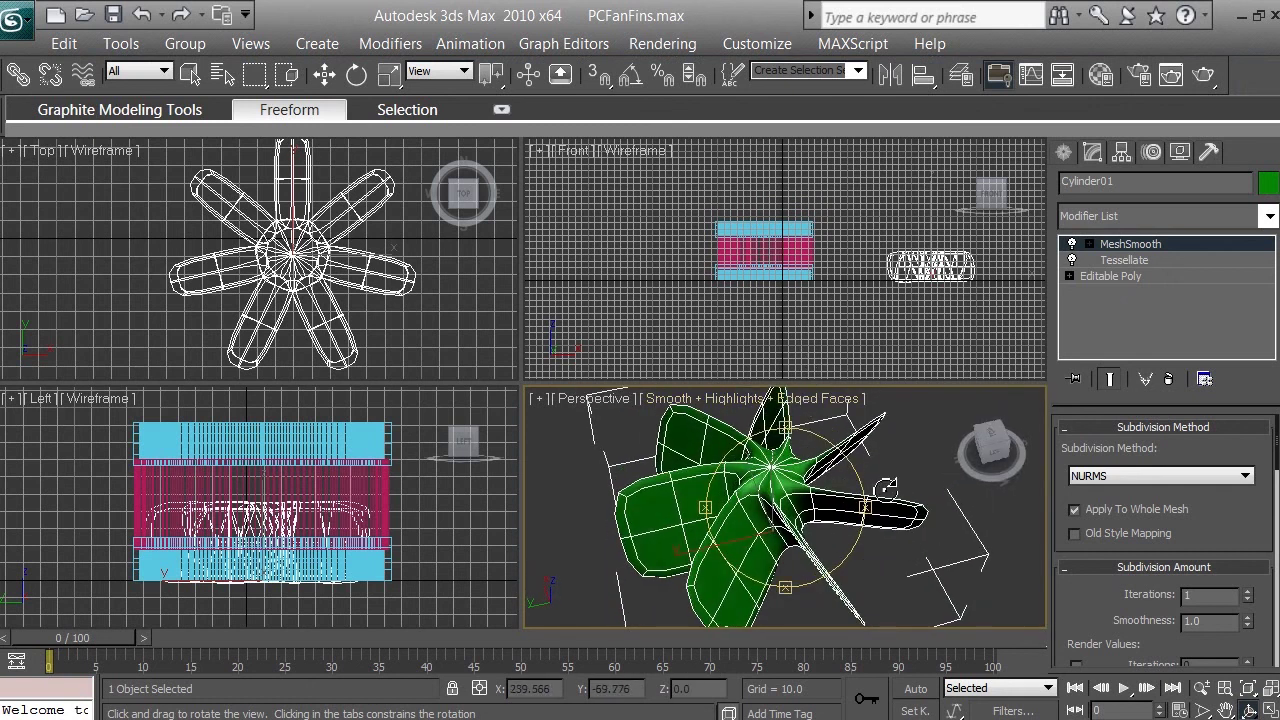
pyautogui.moveTo(866, 506); pyautogui.dragTo(839, 481)
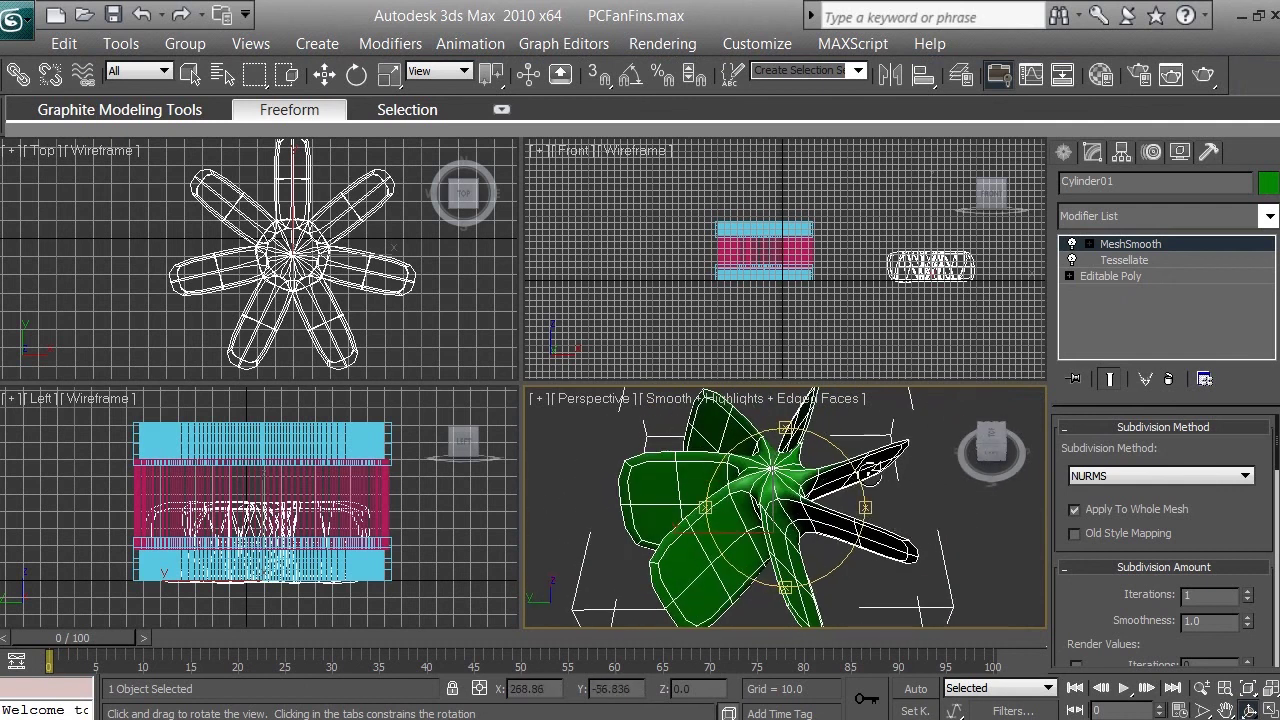
pyautogui.moveTo(792, 428)
pyautogui.mouseDown()
pyautogui.moveTo(789, 391)
pyautogui.moveTo(790, 422)
pyautogui.mouseUp()
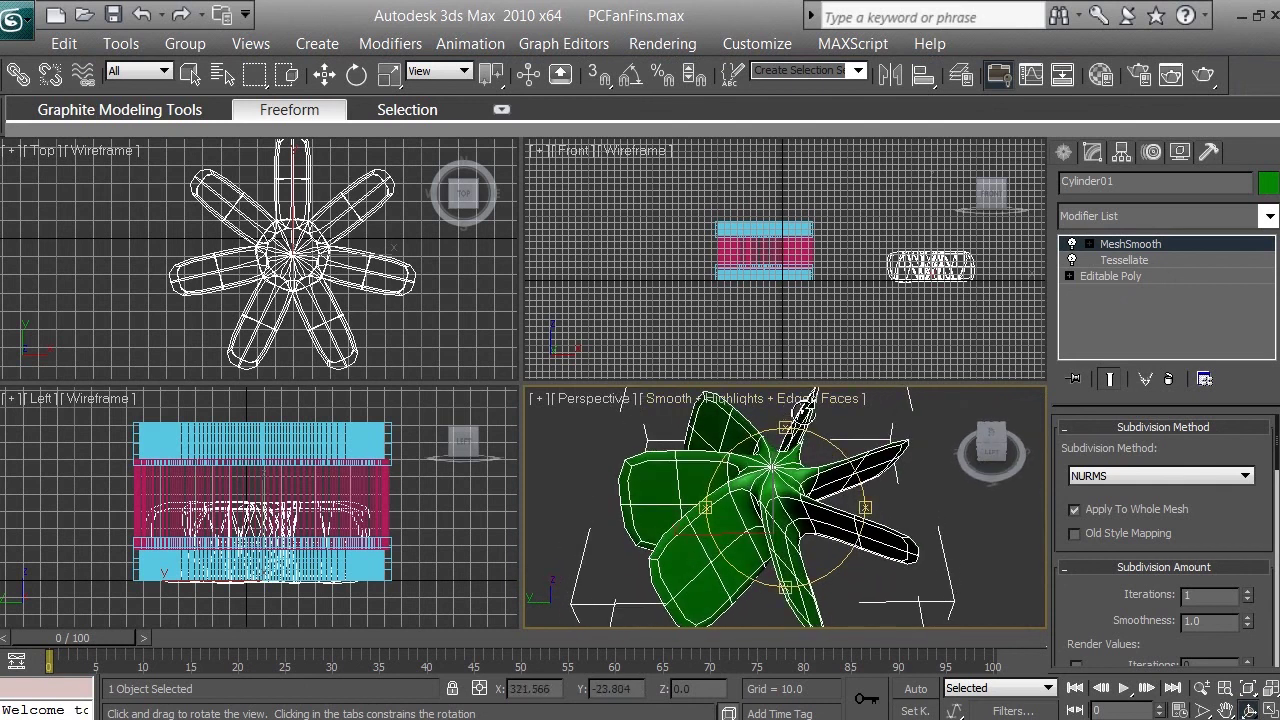
pyautogui.moveTo(803, 413); pyautogui.dragTo(789, 413)
pyautogui.moveTo(876, 508)
pyautogui.mouseDown()
pyautogui.moveTo(759, 518)
pyautogui.moveTo(858, 510)
pyautogui.mouseUp()
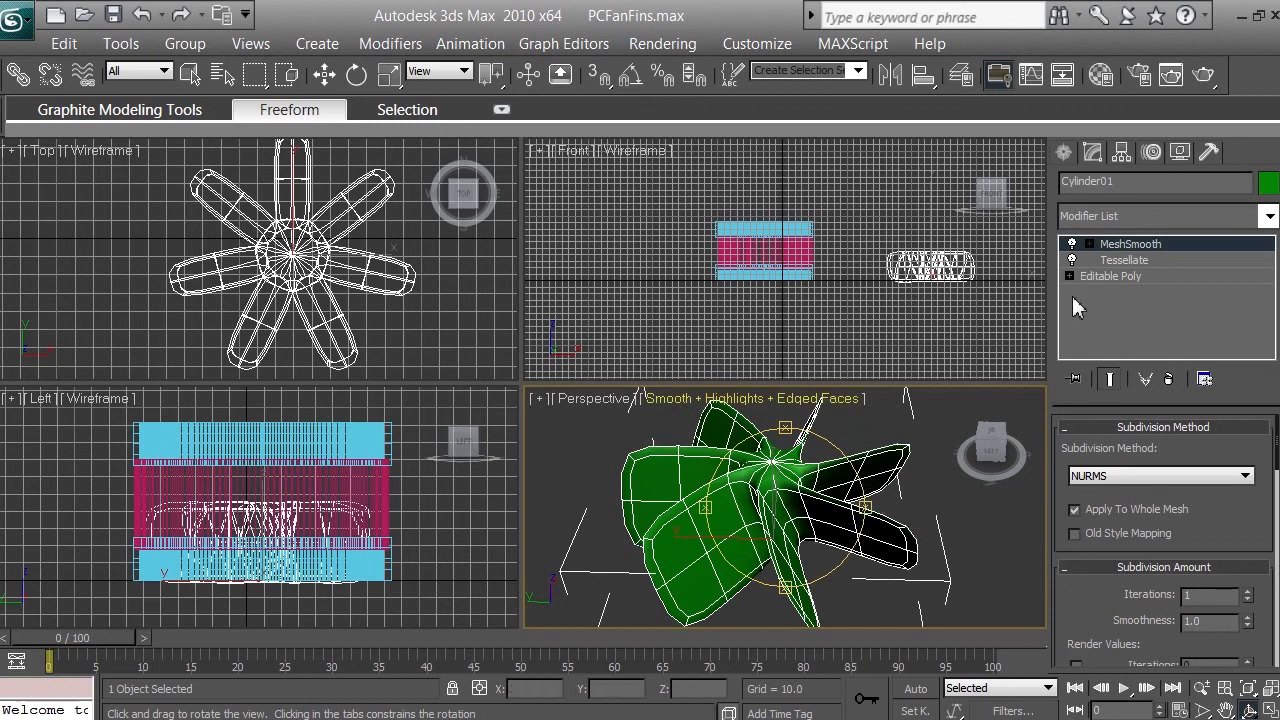
pyautogui.moveTo(798, 450); pyautogui.dragTo(792, 472)
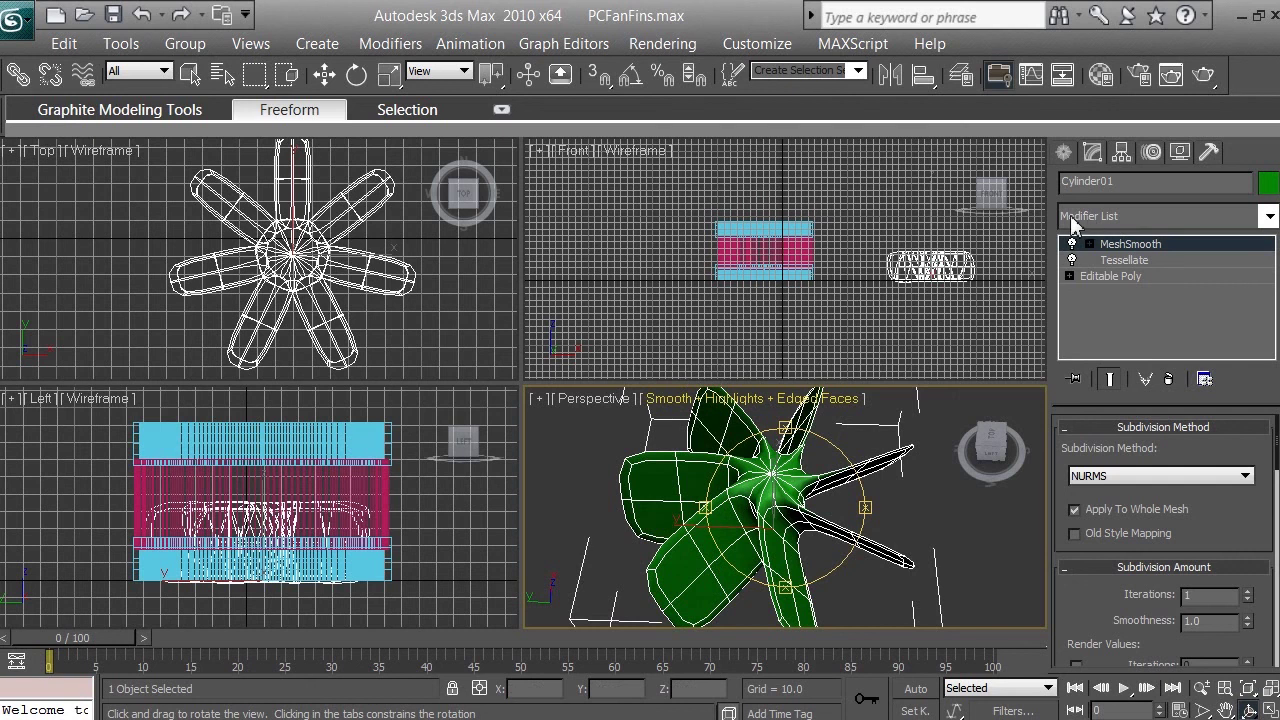
# Step: Create a cylinder at the fan's centre in the Top view, with a radius of about 23 and a height of about 50
pyautogui.click(1063, 153)
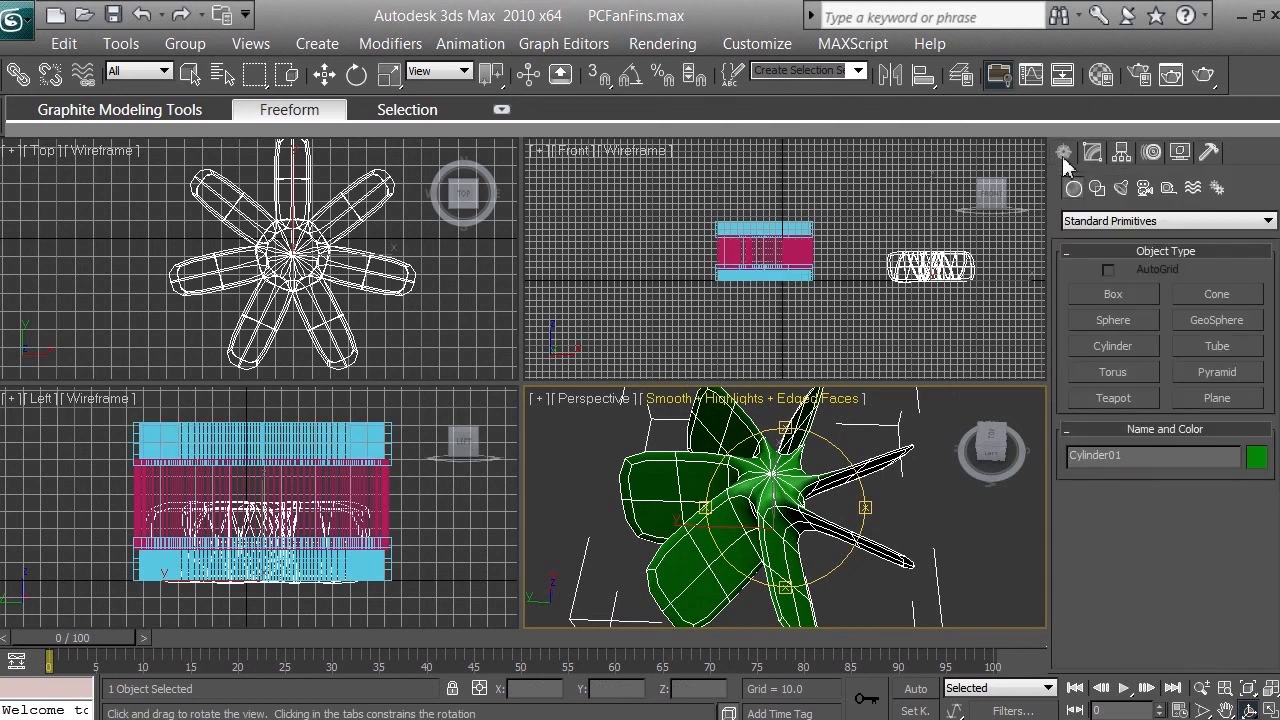
pyautogui.click(1126, 346)
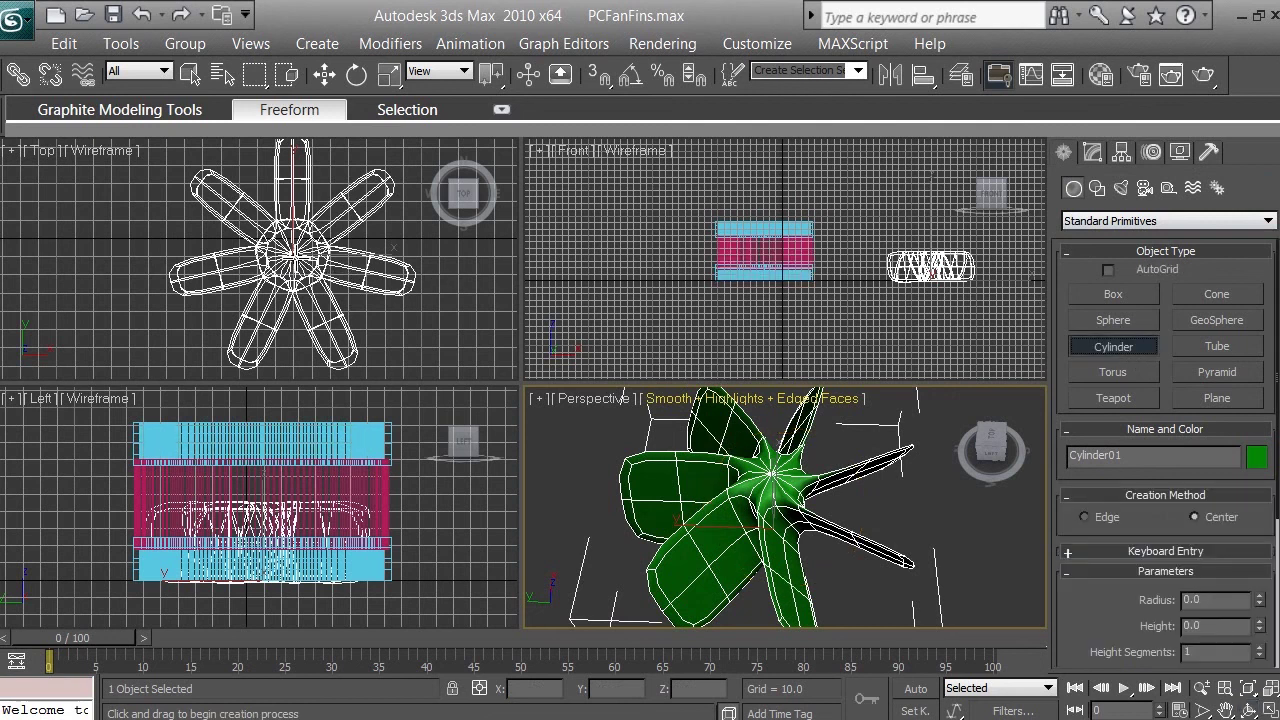
pyautogui.moveTo(293, 253); pyautogui.dragTo(314, 221)
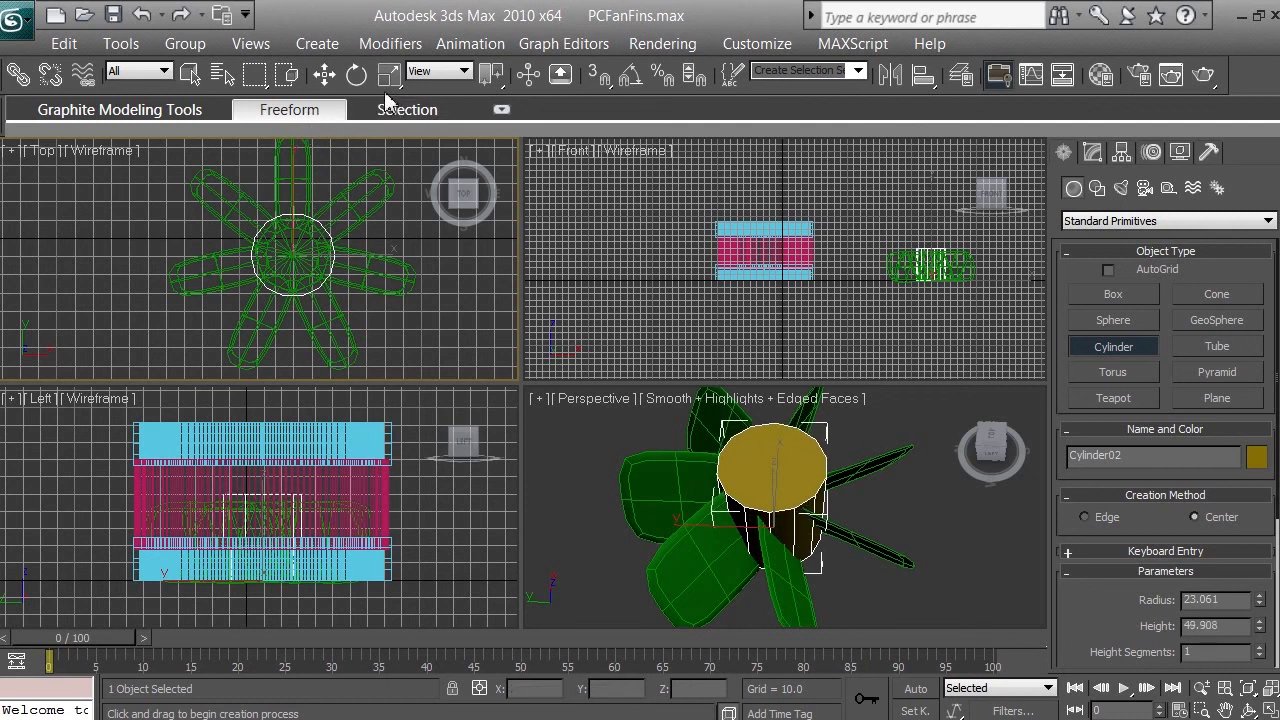
# Step: Lower the new hub cylinder vertically to about Z -4.5 so that it extends below the blades
pyautogui.click(333, 80)
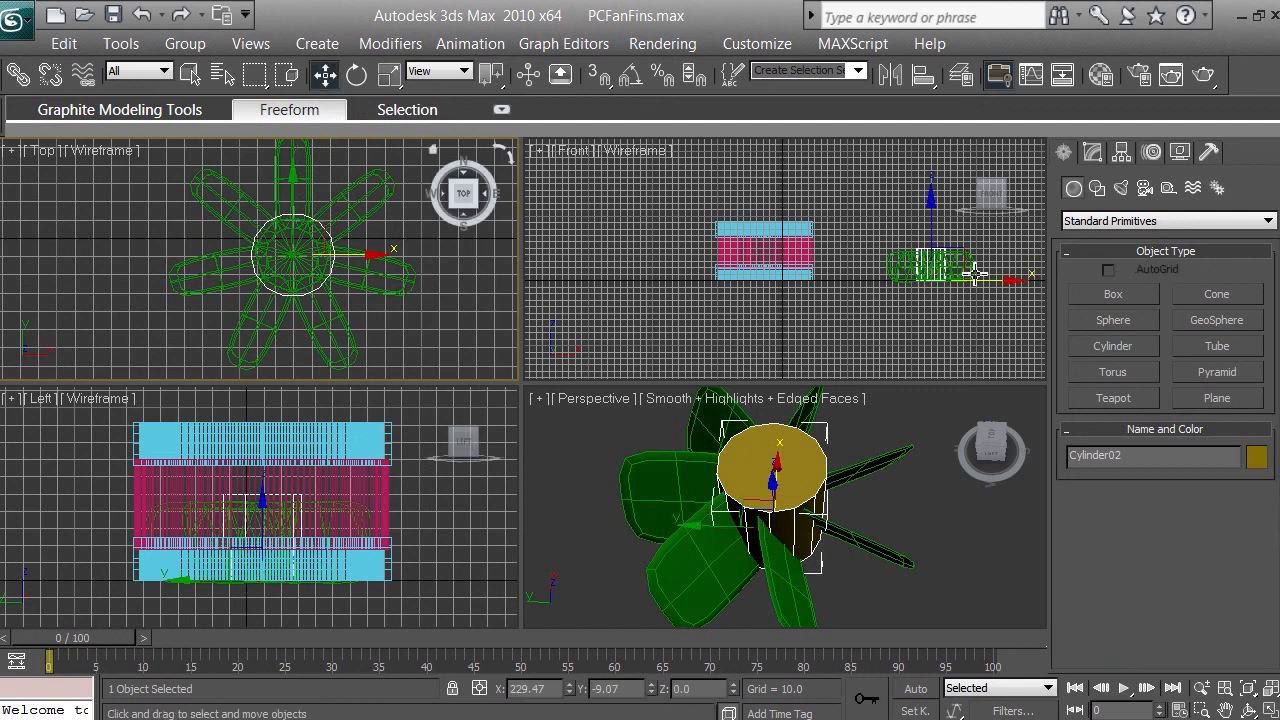
pyautogui.click(957, 245)
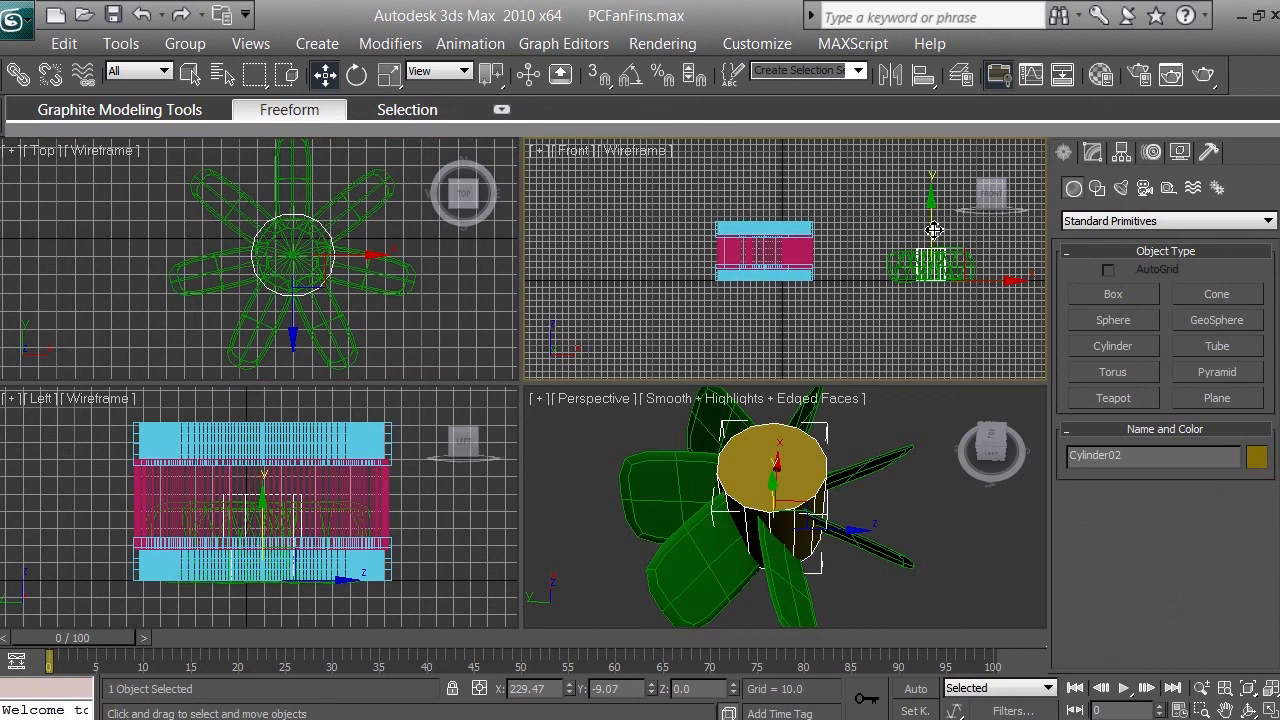
pyautogui.moveTo(931, 228); pyautogui.dragTo(932, 231)
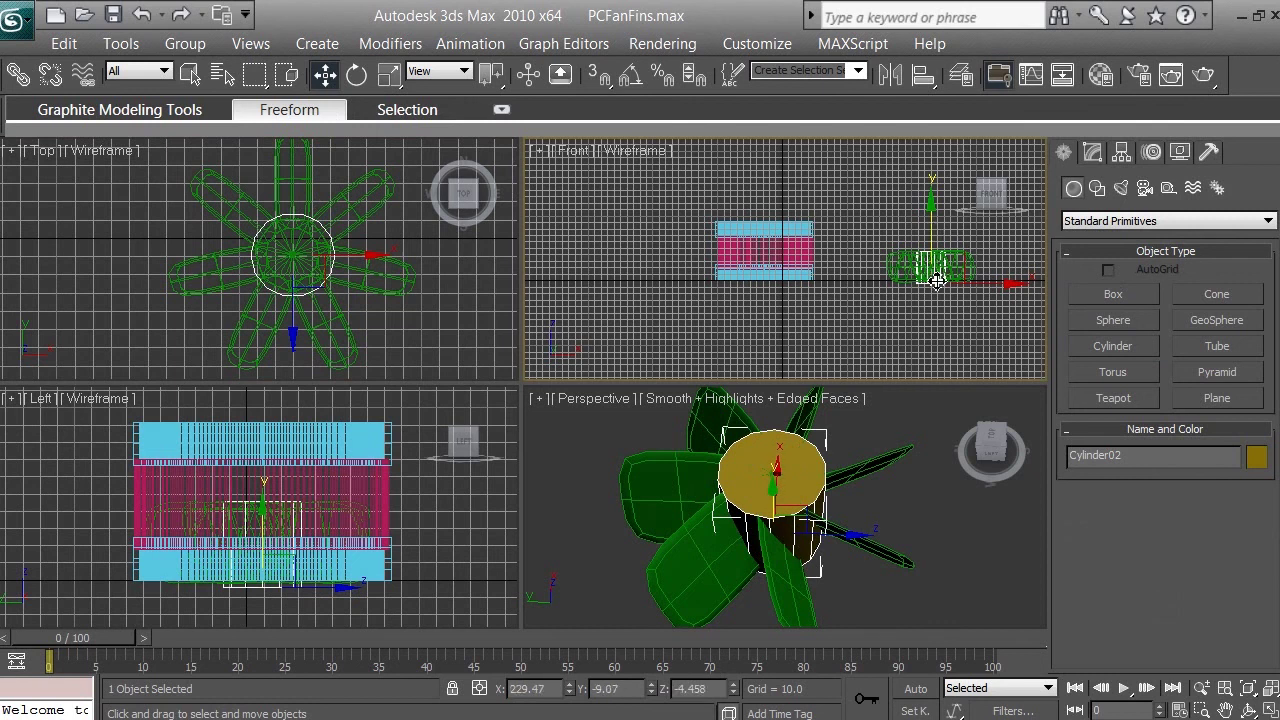
# Step: Examine the hub cylinder closely in the Front view and raise it to about Z -3.25, centring it vertically on the blades
pyautogui.click(1202, 688)
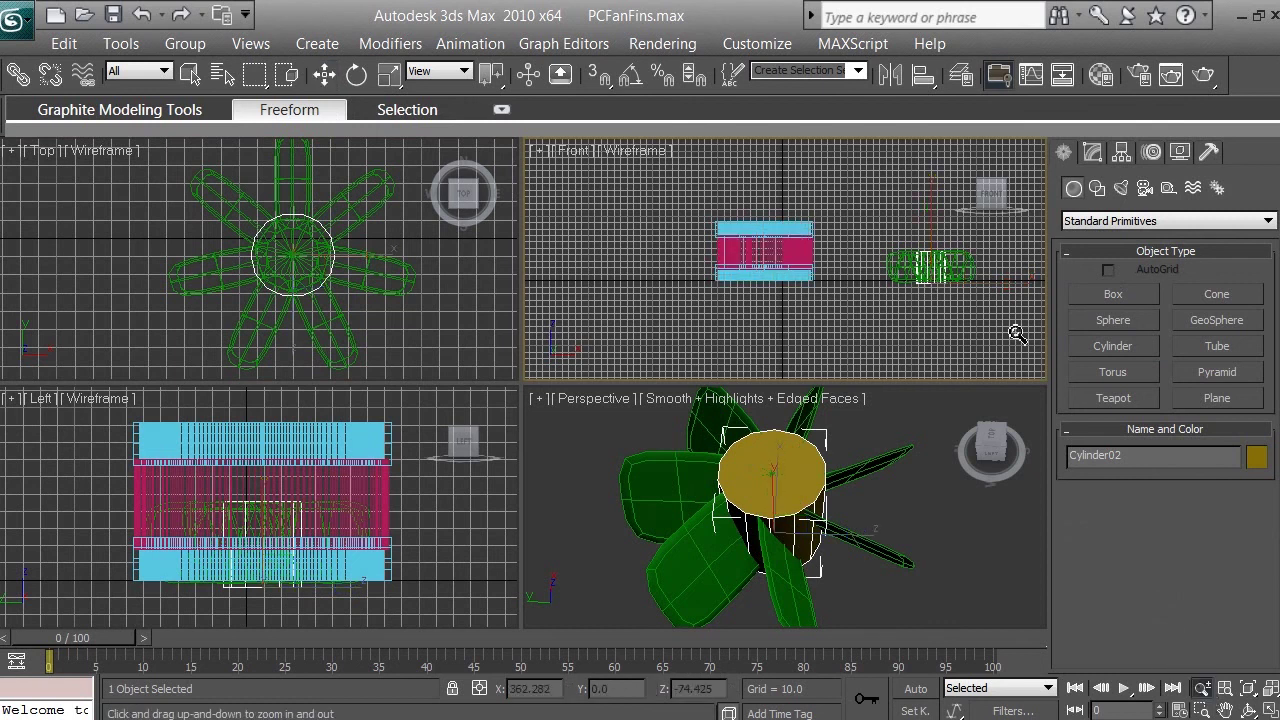
pyautogui.moveTo(969, 307); pyautogui.dragTo(967, 250)
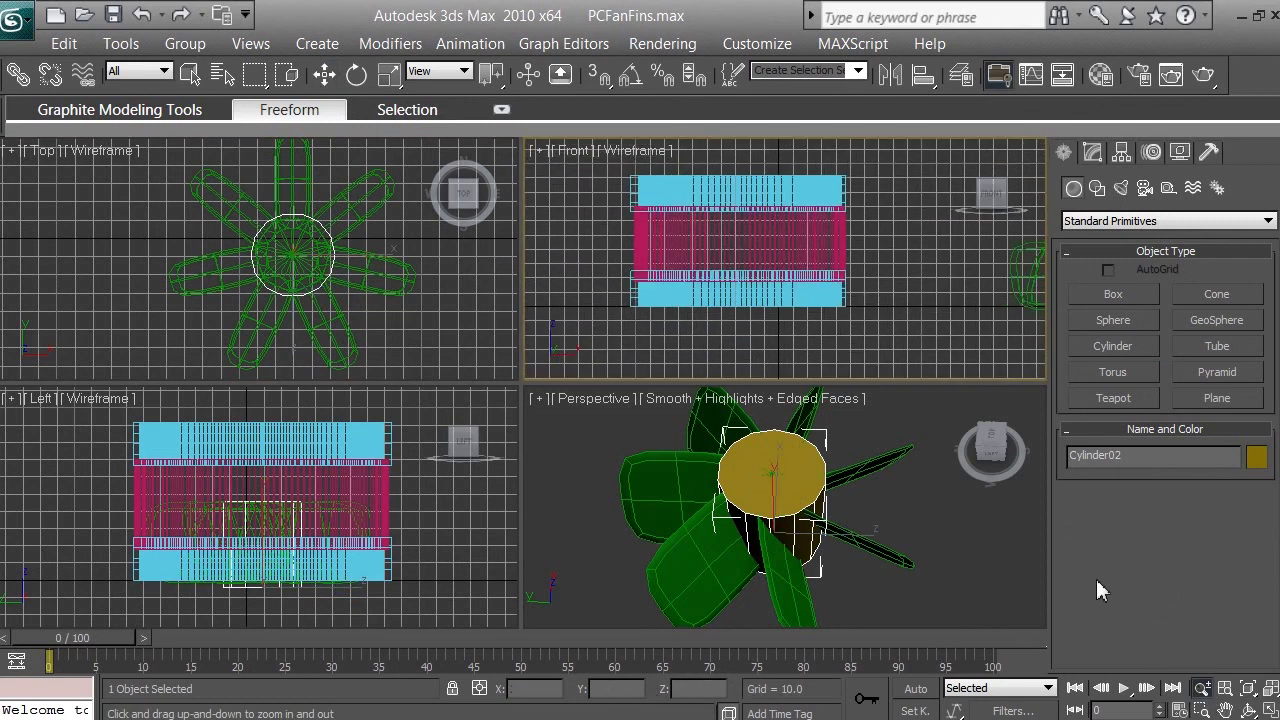
pyautogui.click(1226, 709)
pyautogui.moveTo(967, 298); pyautogui.dragTo(633, 307)
pyautogui.scroll(5, 768, 286)
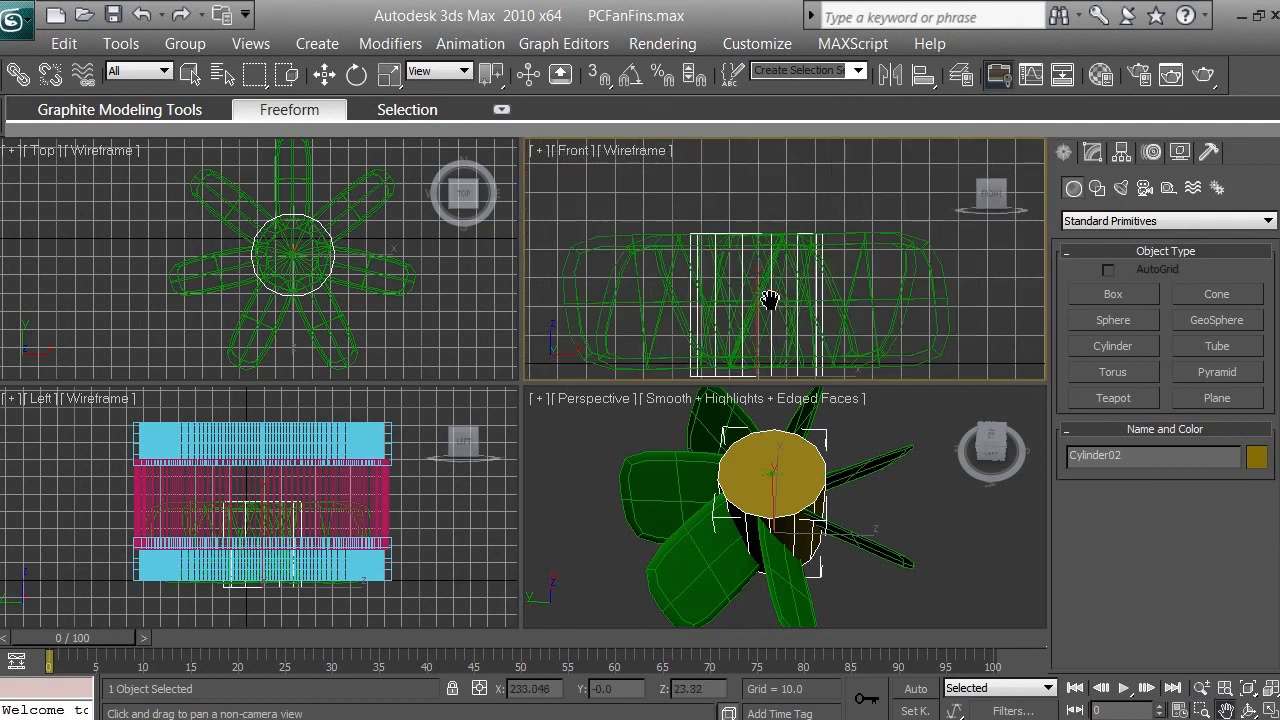
pyautogui.moveTo(770, 283); pyautogui.dragTo(766, 250)
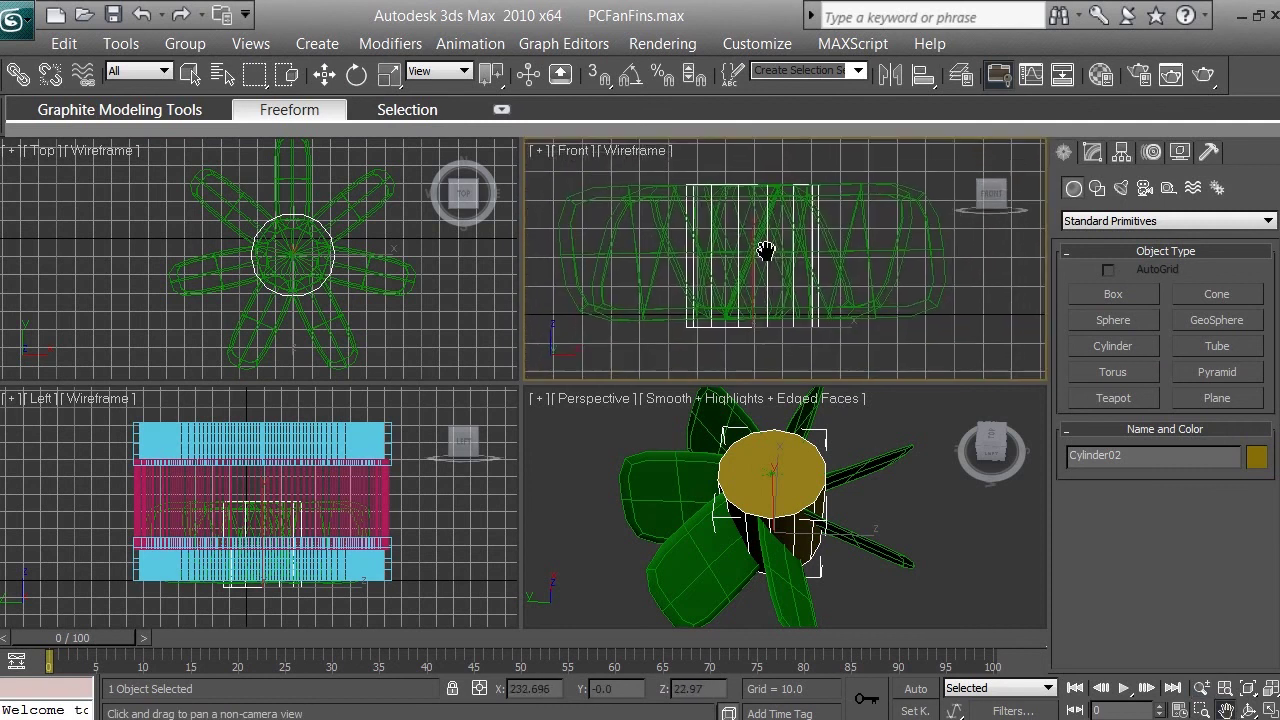
pyautogui.click(1203, 689)
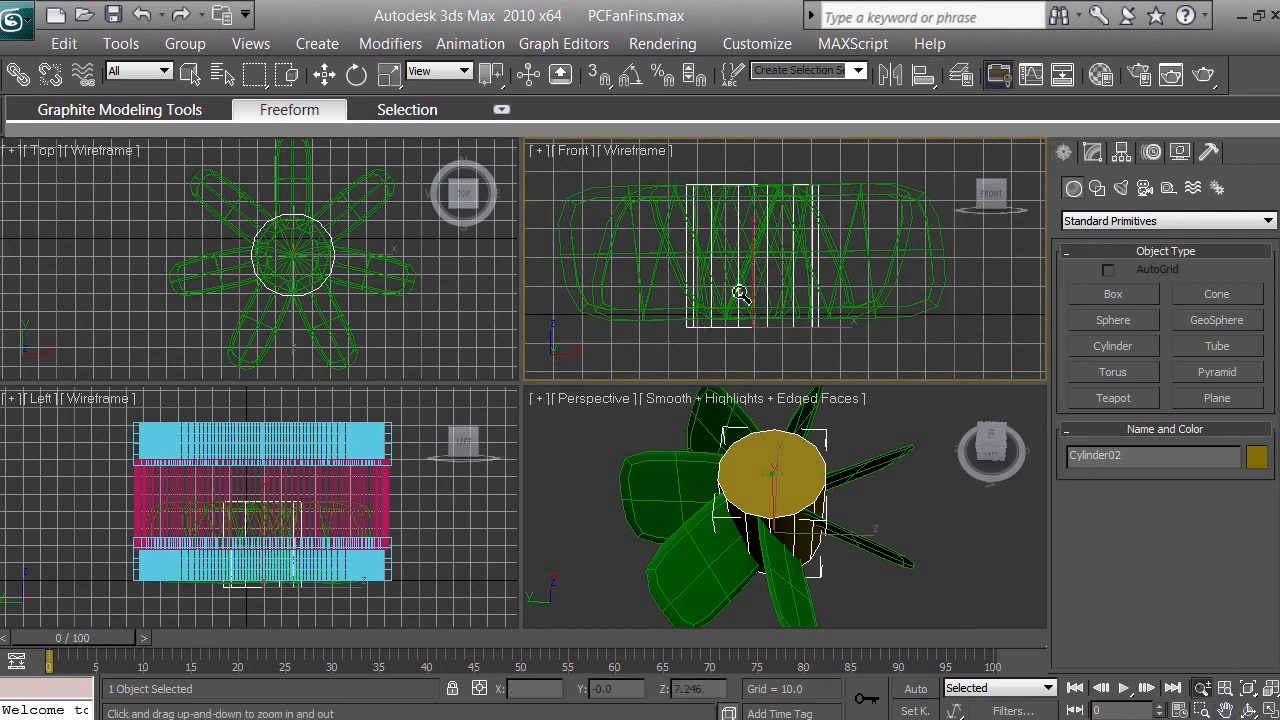
pyautogui.moveTo(746, 271); pyautogui.dragTo(751, 246)
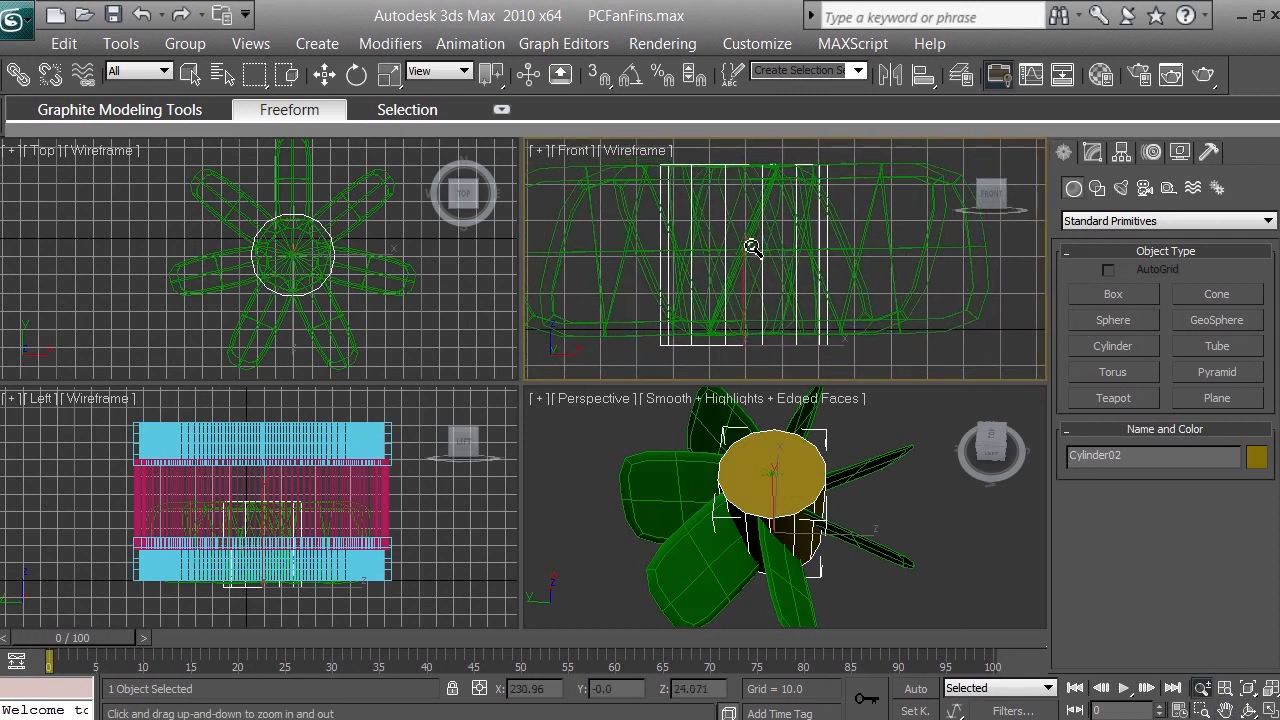
pyautogui.click(325, 74)
pyautogui.moveTo(748, 268); pyautogui.dragTo(747, 265)
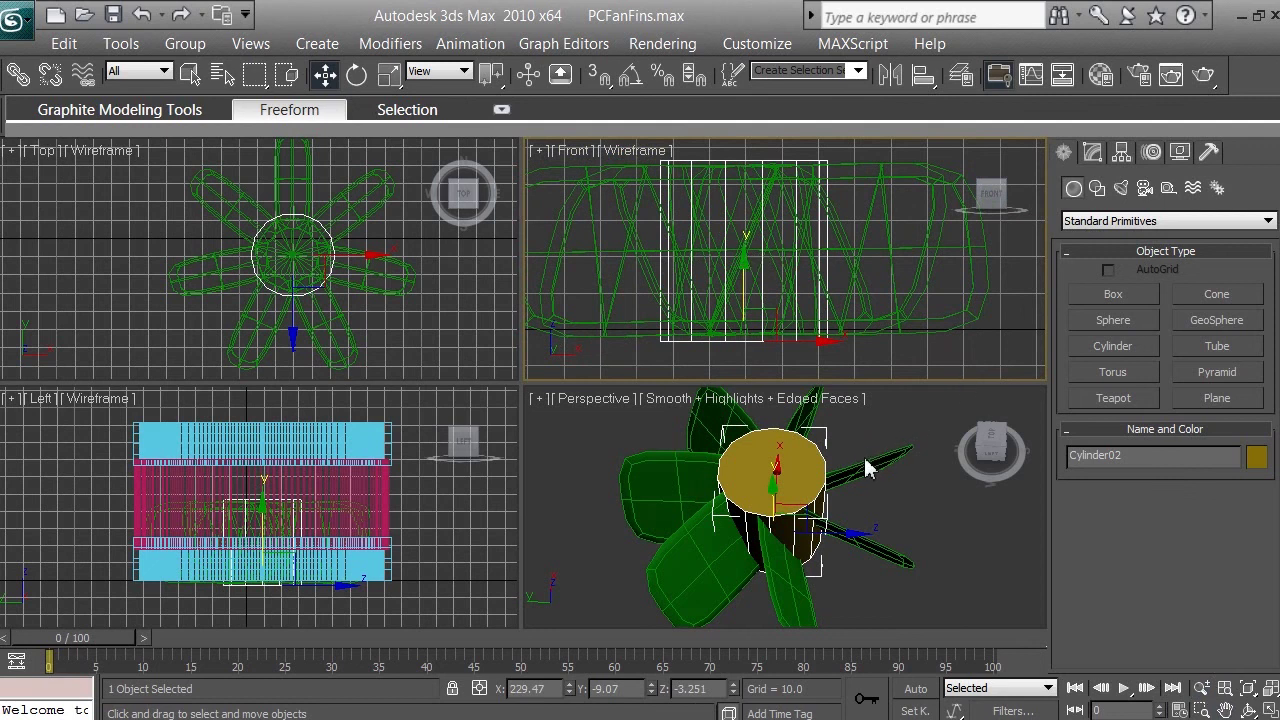
# Step: Select the green fan blade object around the hub cylinder
pyautogui.click(726, 576)
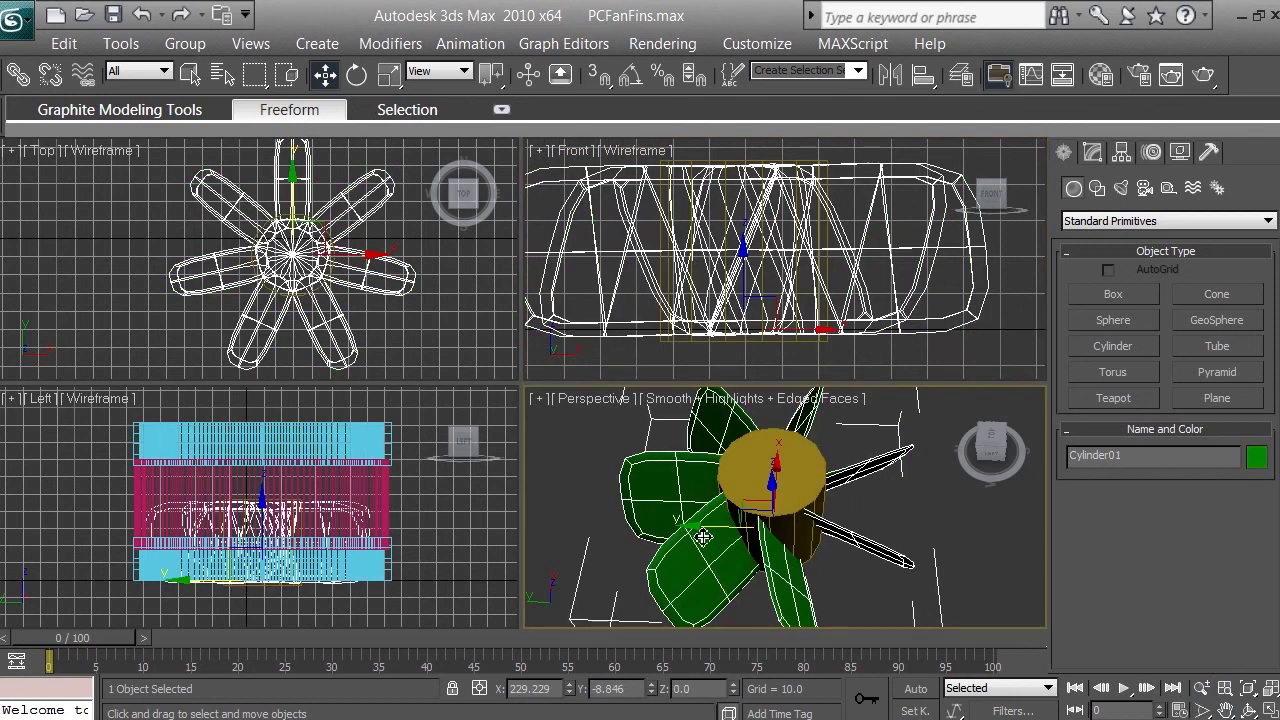